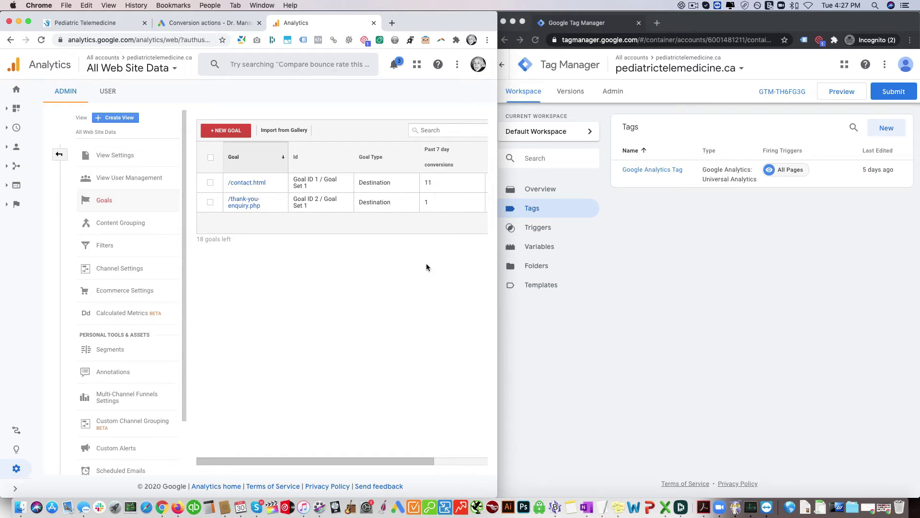
- Test the Request a Virtual Pediatrician Visit button on the clinic site, then close the Insig Health booking tab
left_click(99, 26)
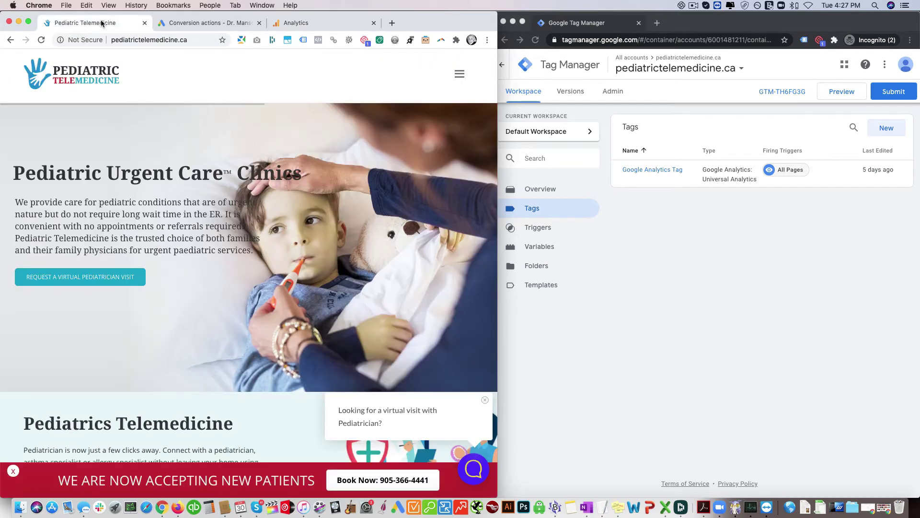
left_click(82, 278)
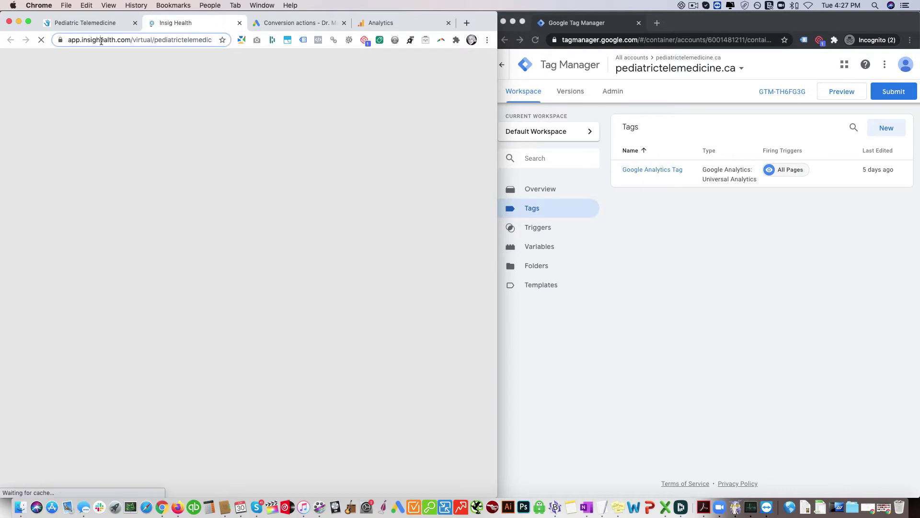
left_click(101, 41)
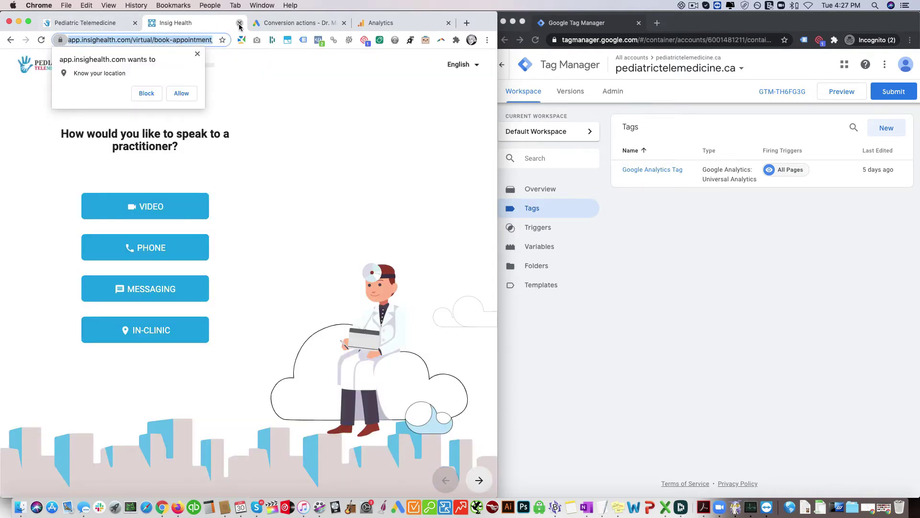
left_click(240, 22)
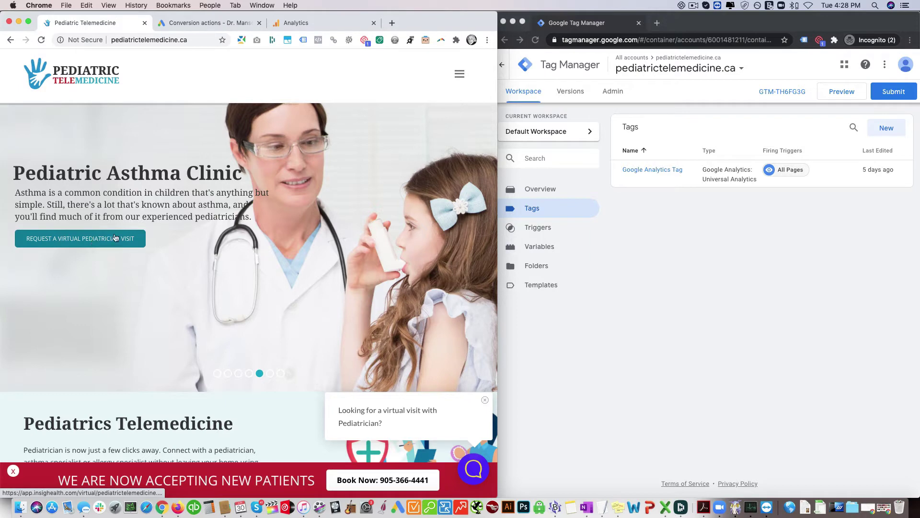
- Widen the Google Ads window and start a new conversion action from the Conversion actions list
left_click(207, 24)
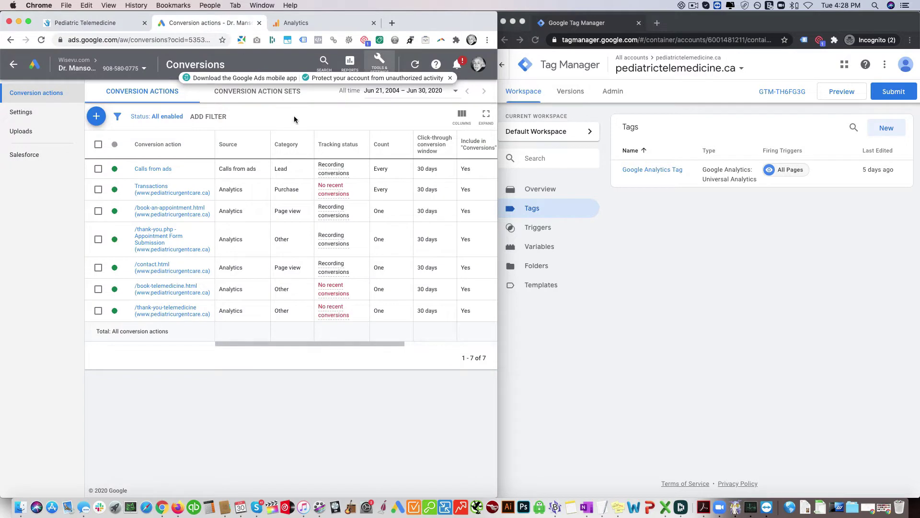
left_click(379, 61)
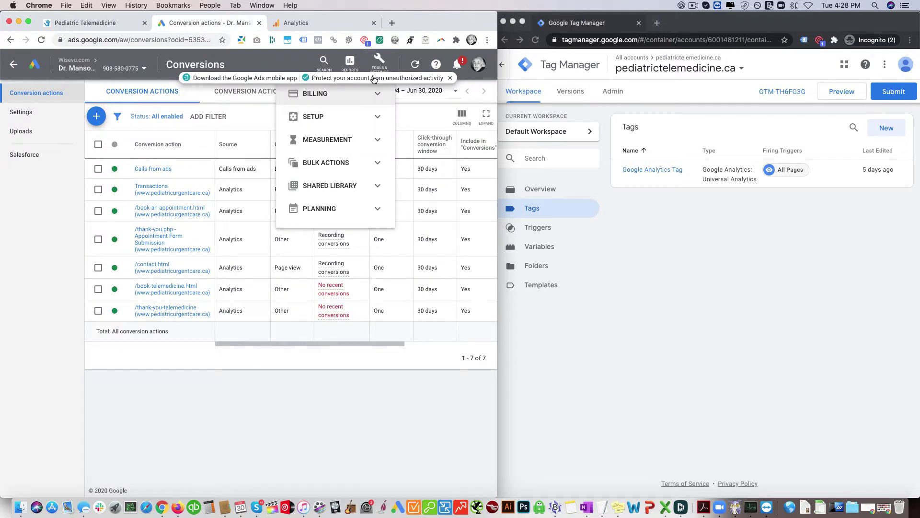
left_click(367, 118)
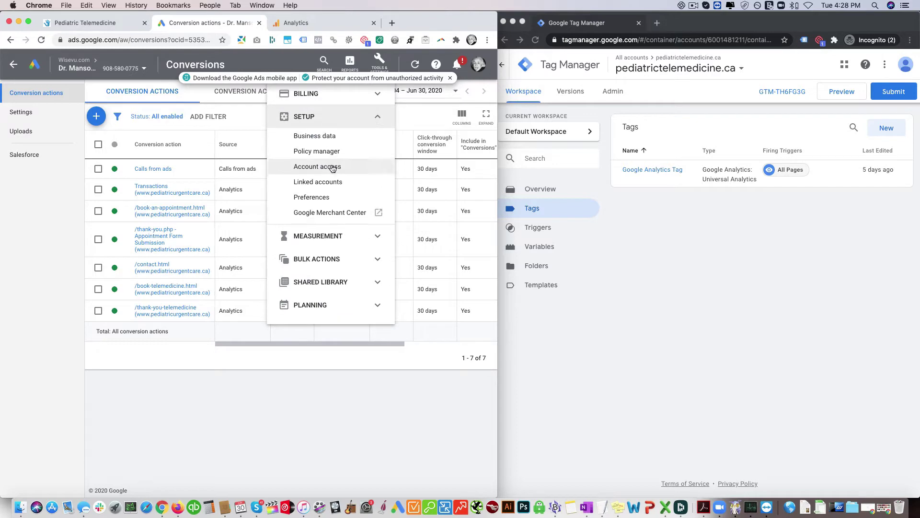
left_click(486, 442)
left_click_drag(495, 446, 722, 432)
left_click(524, 62)
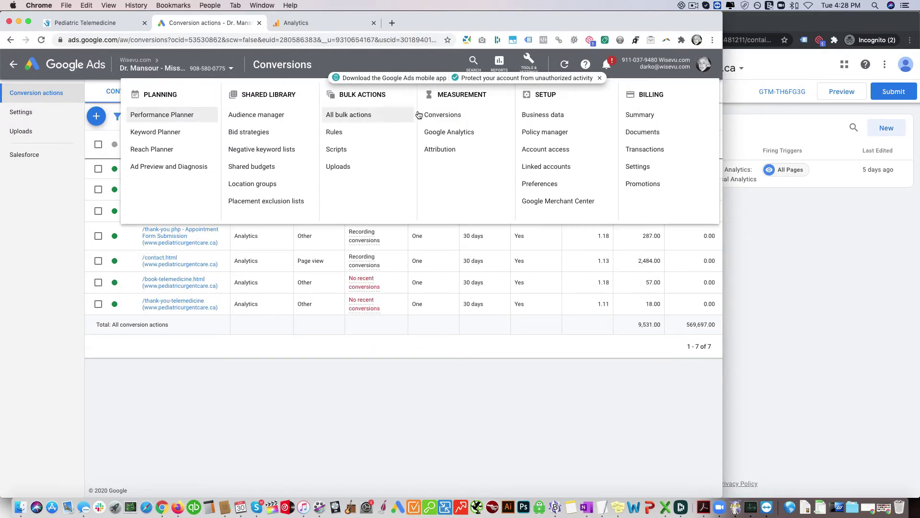
left_click(349, 439)
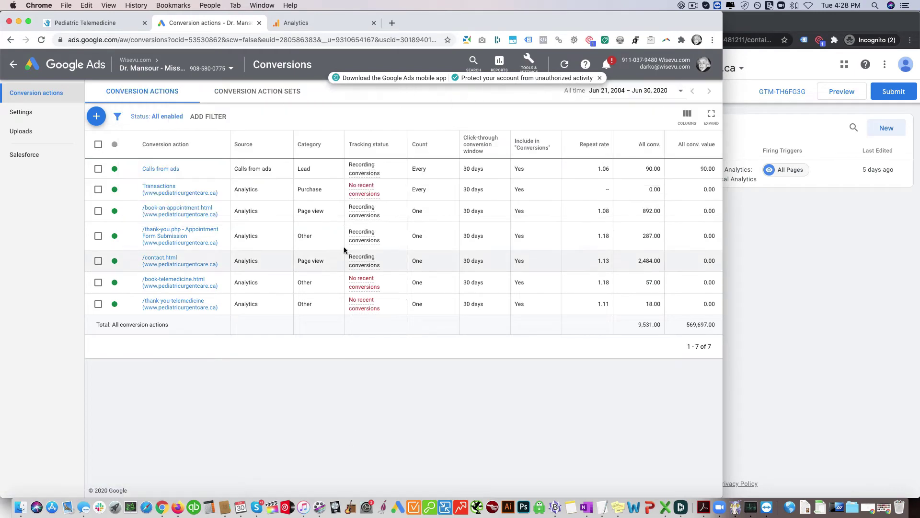
left_click(96, 117)
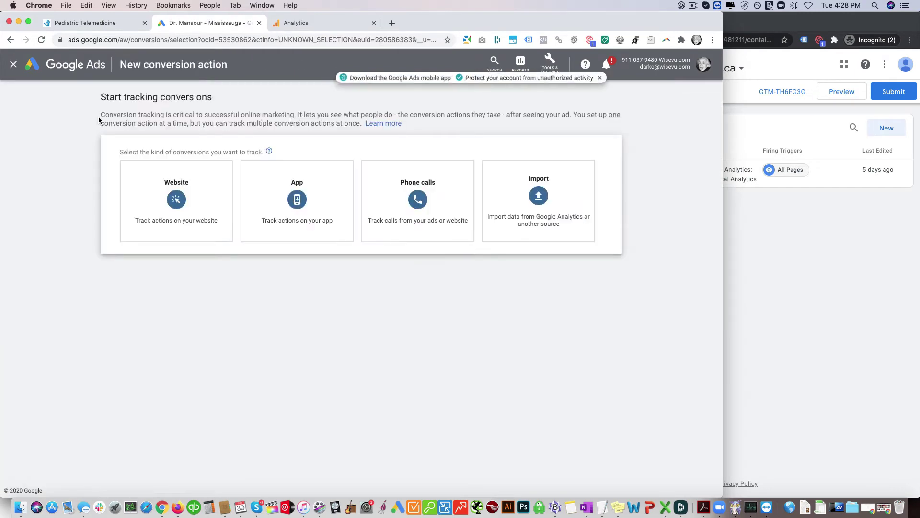
- Choose a Website conversion with the category Book appointment
left_click(174, 194)
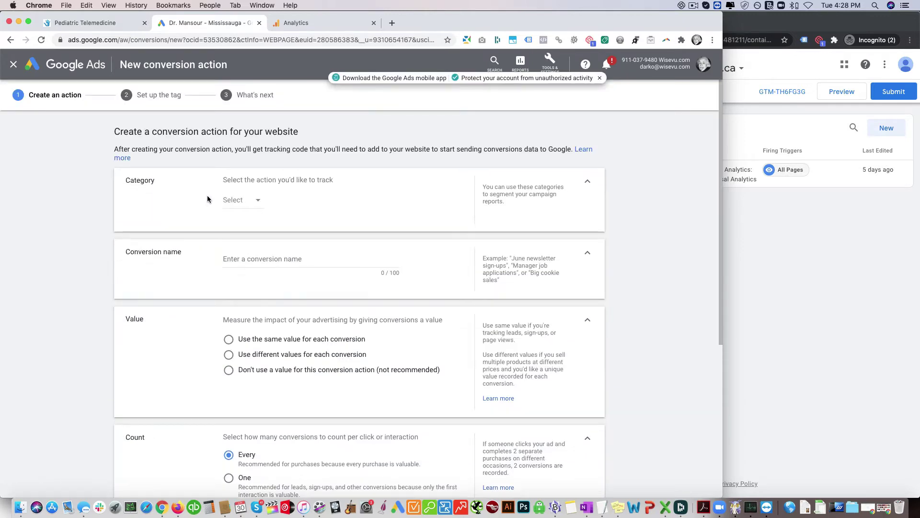
left_click(260, 200)
scroll(267, 309, "down", 3)
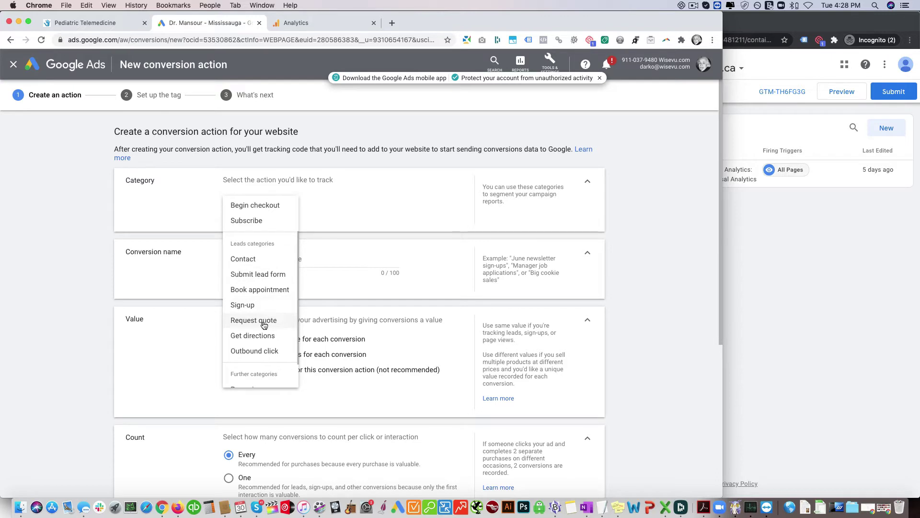
left_click(254, 290)
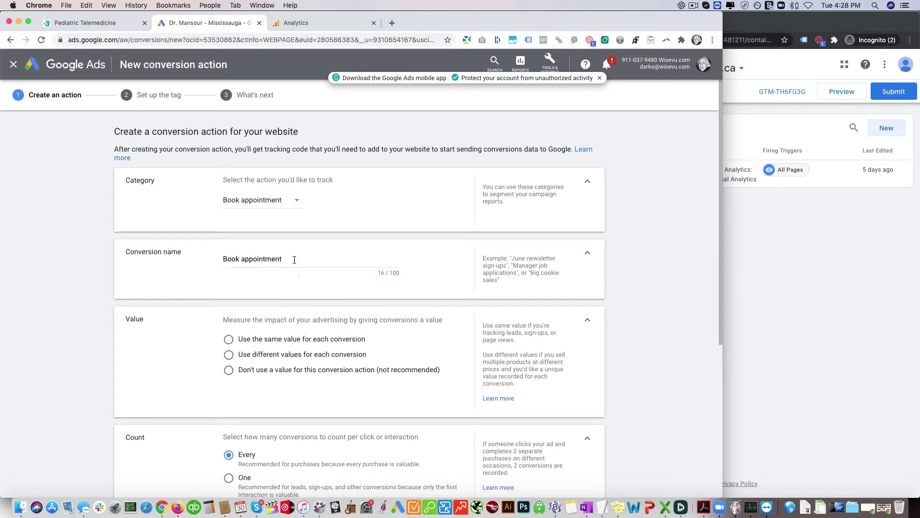
- Name the conversion 'Request a Virtual Pediatric Visit Button Click' and choose Don't use a value
triple_click(283, 259)
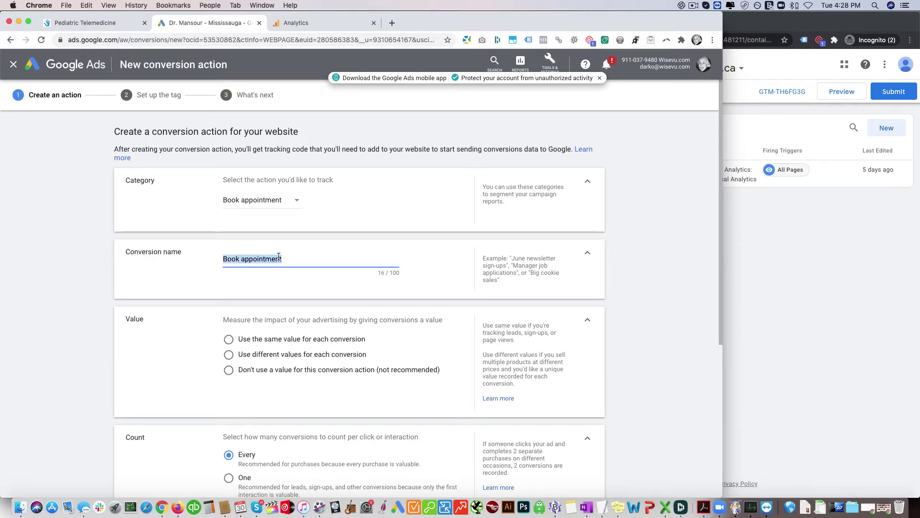
left_click(87, 22)
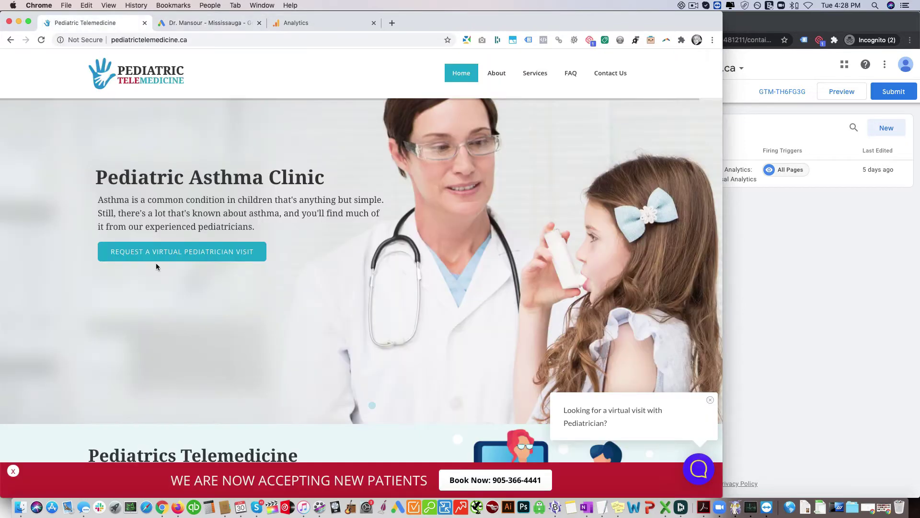
left_click(184, 25)
type("Request a Virtual pediatric Visit")
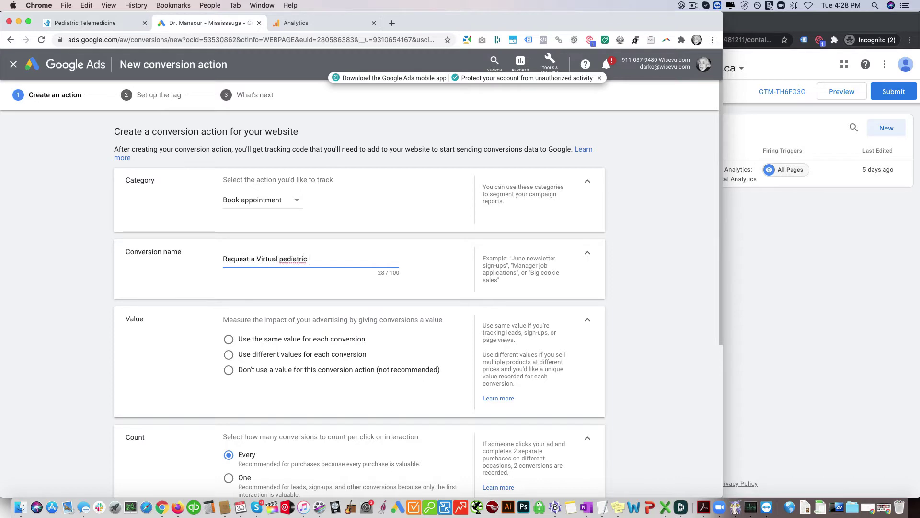
double_click(284, 260)
type("Pediatric")
left_click(230, 369)
scroll(232, 288, "down", 5)
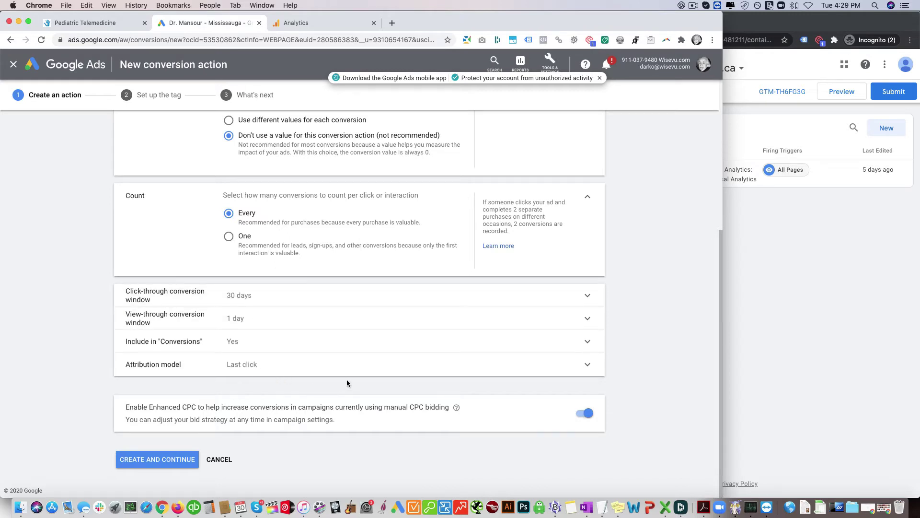
- Create the conversion action, choose Tag Manager installation, and copy its Conversion ID
left_click(168, 459)
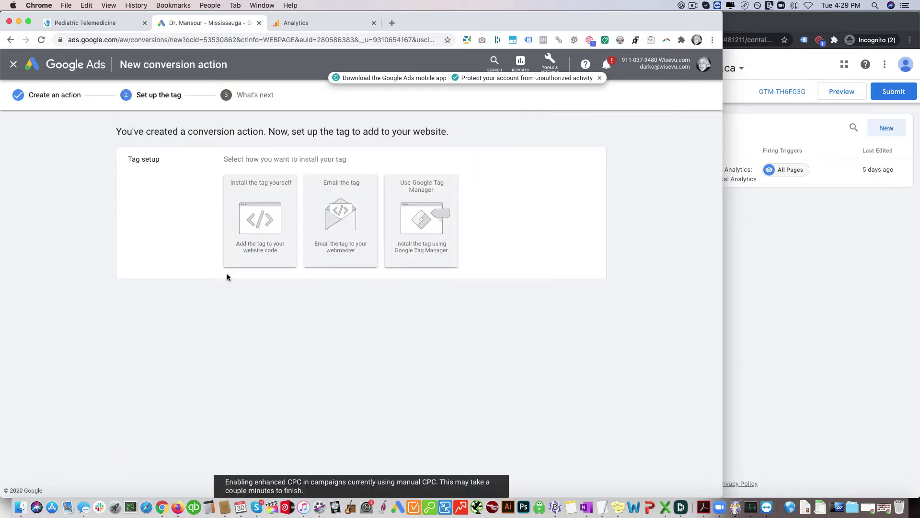
left_click(420, 220)
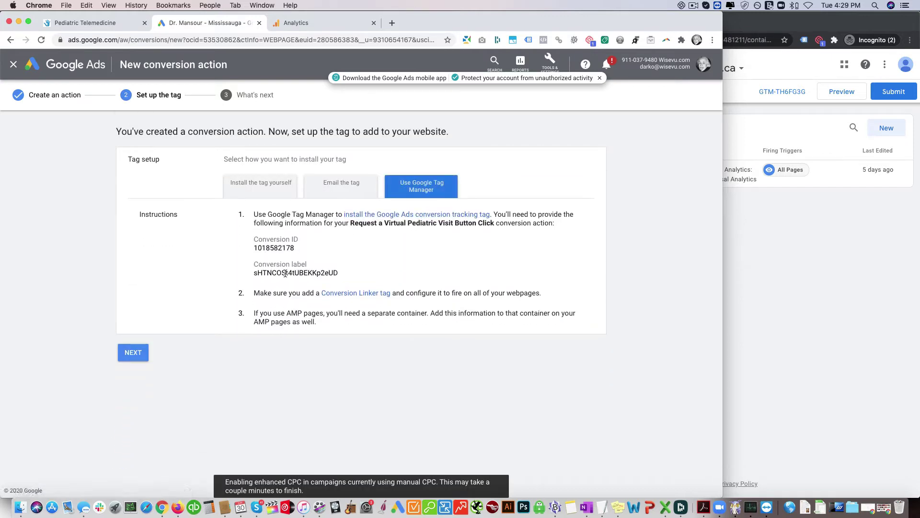
double_click(282, 249)
key("super+c")
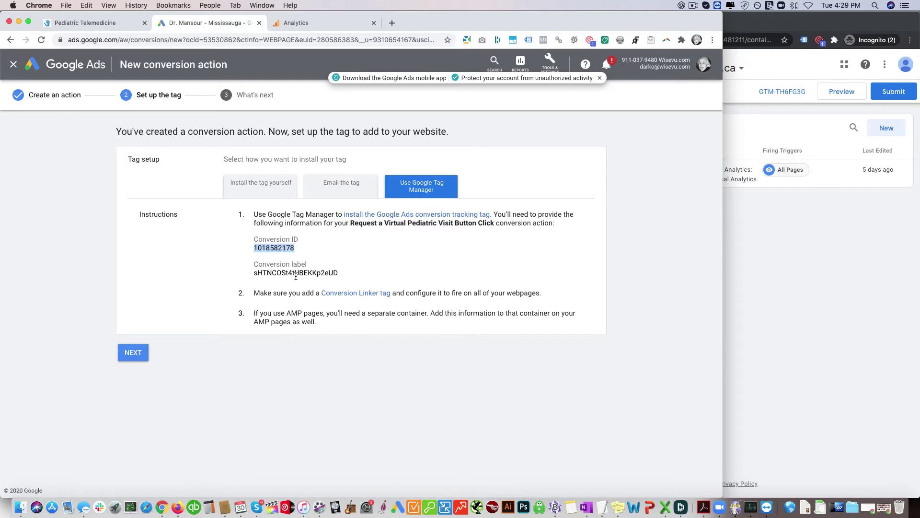
left_click(766, 263)
mouse_move(751, 19)
left_mouse_down()
mouse_move(698, 17)
mouse_move(742, 16)
left_mouse_up()
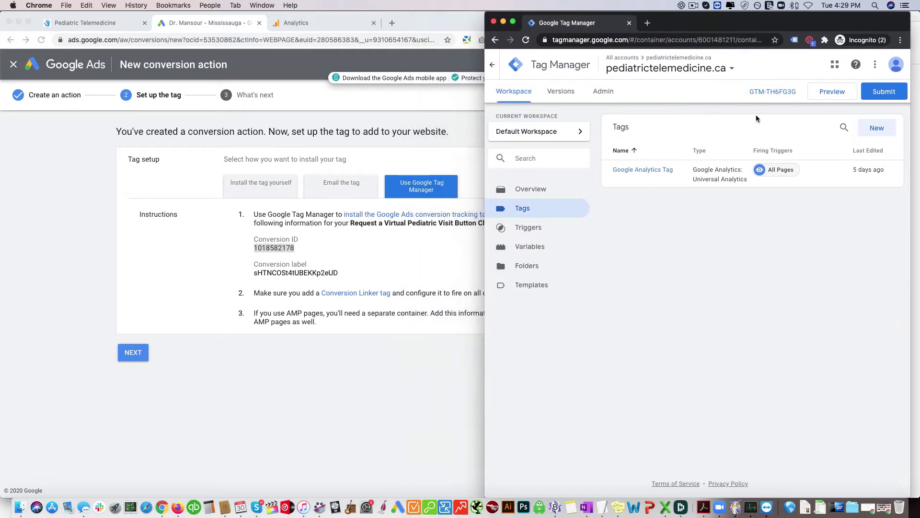
left_click(873, 129)
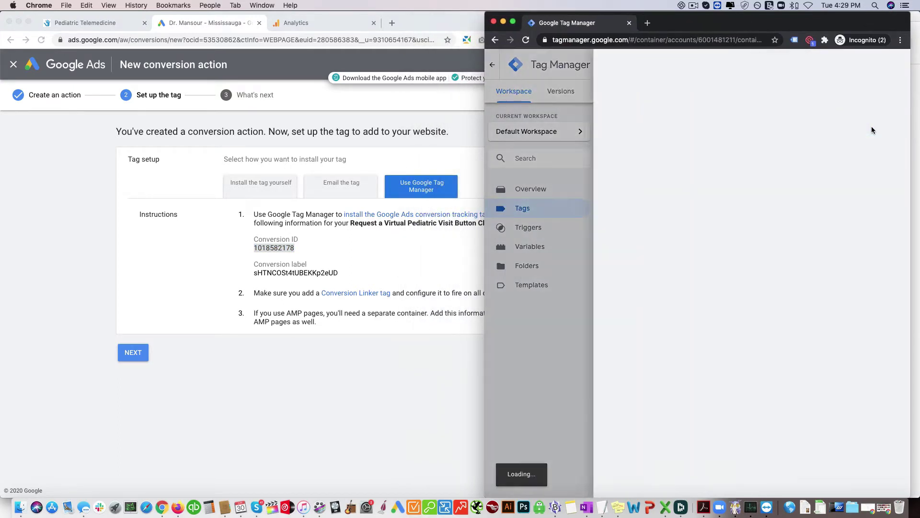
left_click(687, 149)
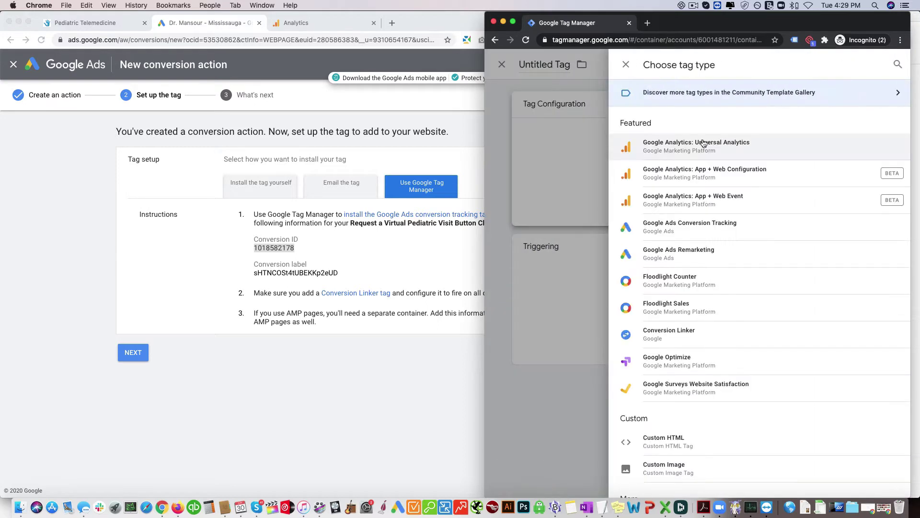
left_click(698, 228)
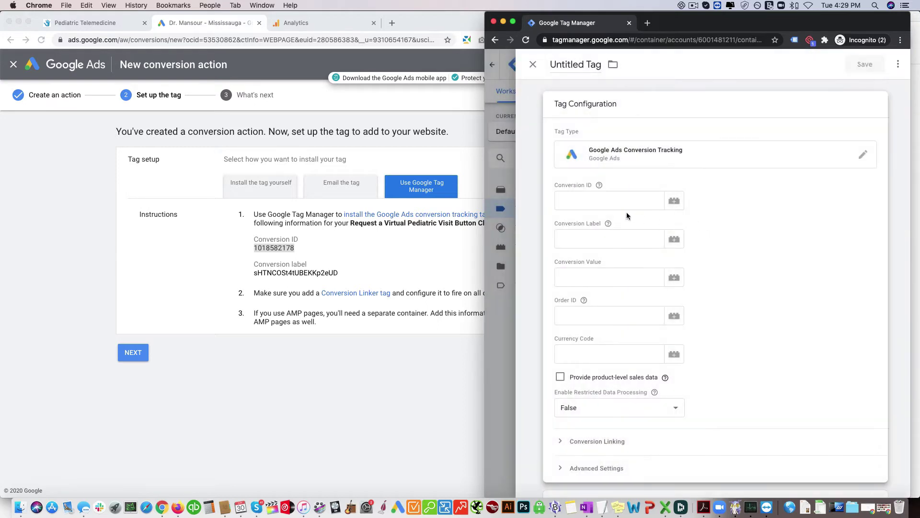
left_click(602, 200)
key("super+v")
- Copy the Conversion Label sHTNCOSt4tUBEKKp2eUD from Google Ads into the tag's Conversion Label field
double_click(290, 273)
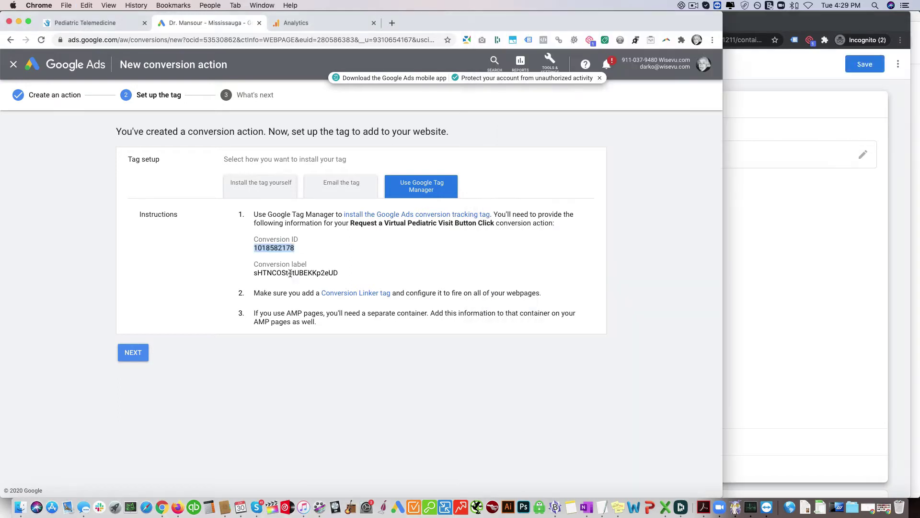
left_click(844, 259)
left_click(602, 239)
key("super+v")
left_click(653, 399)
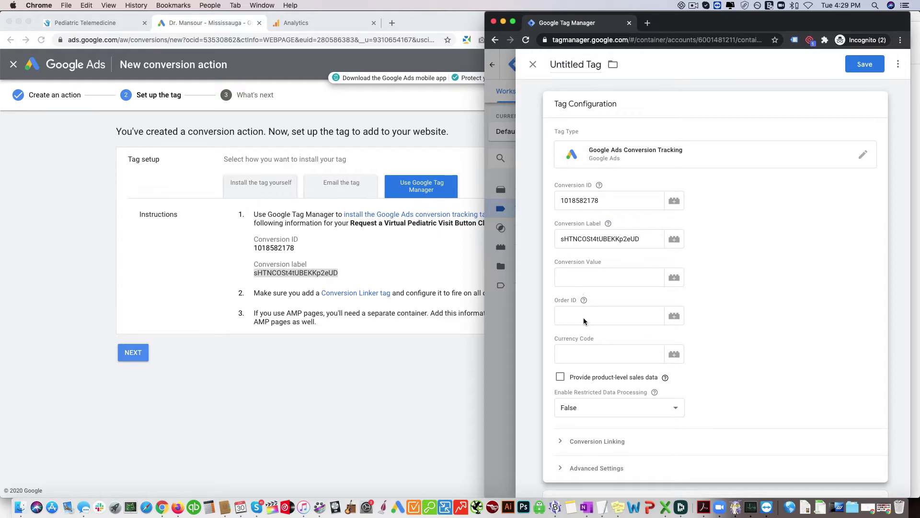
scroll(628, 300, "down", 5)
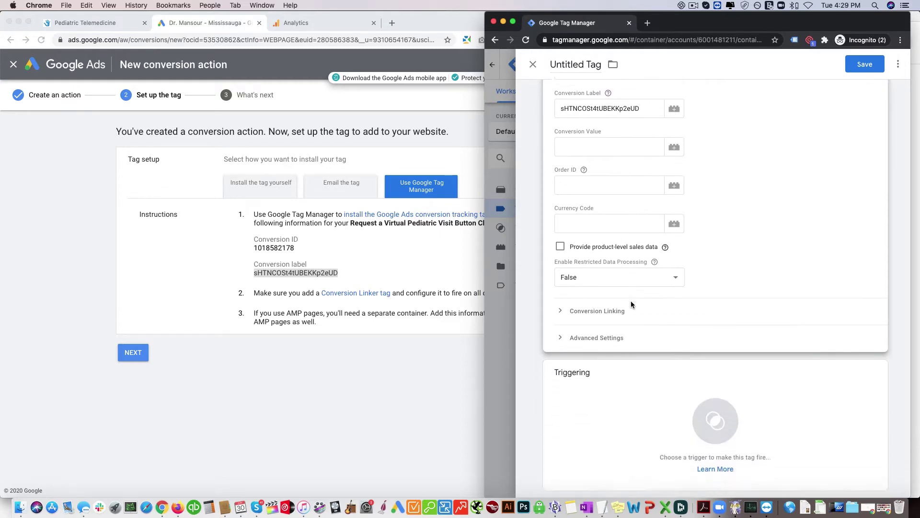
- Create a new Click - Just Links trigger for the tag, limited to Some Link Clicks
left_click(717, 414)
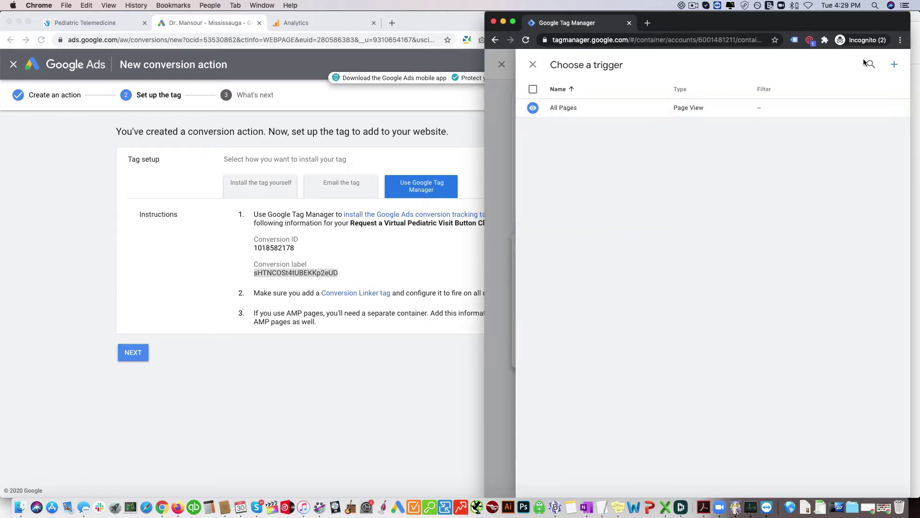
left_click(894, 67)
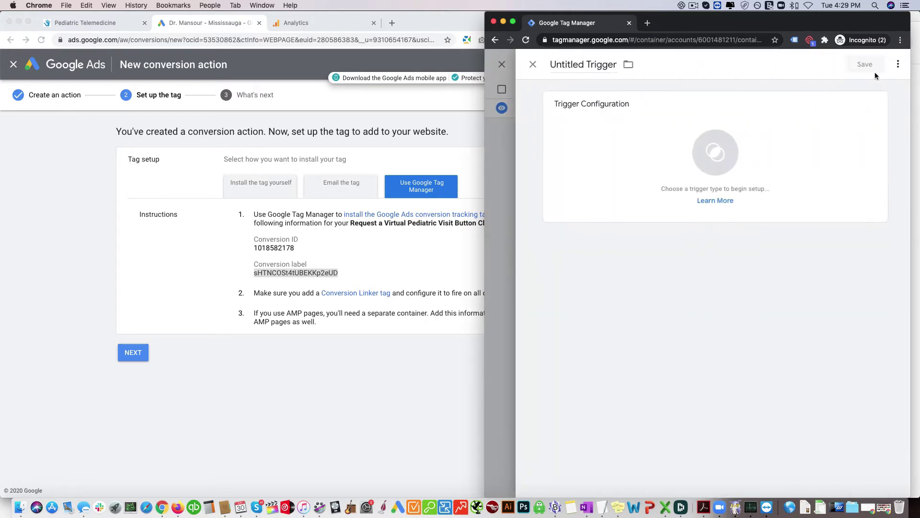
left_click(737, 147)
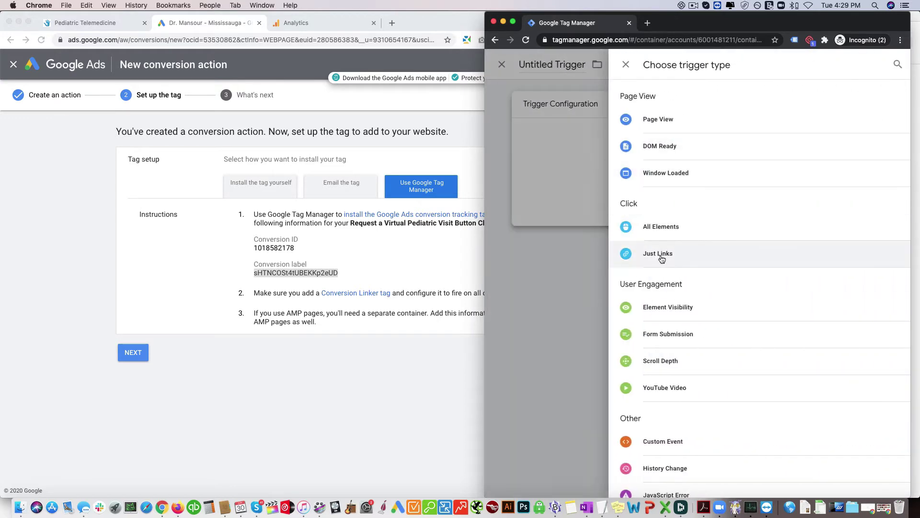
left_click(659, 253)
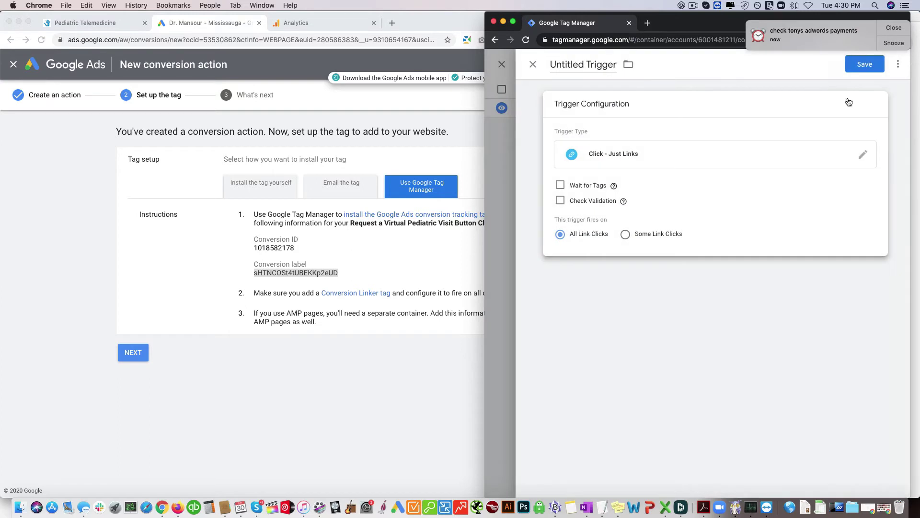
left_click(894, 43)
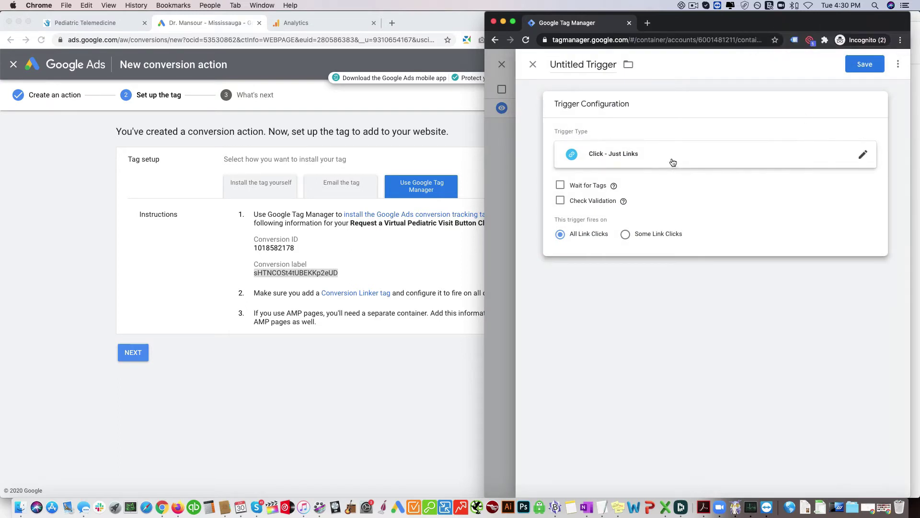
left_click(626, 235)
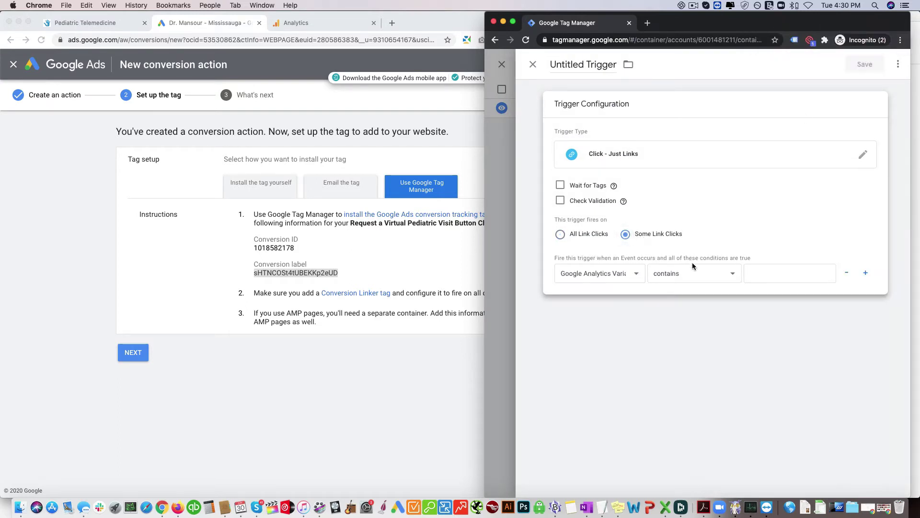
- Make the trigger match links containing the button's booking URL and name it 'Request a Virtual Pediatrician Visit Button Click'
left_click(182, 76)
left_click(85, 22)
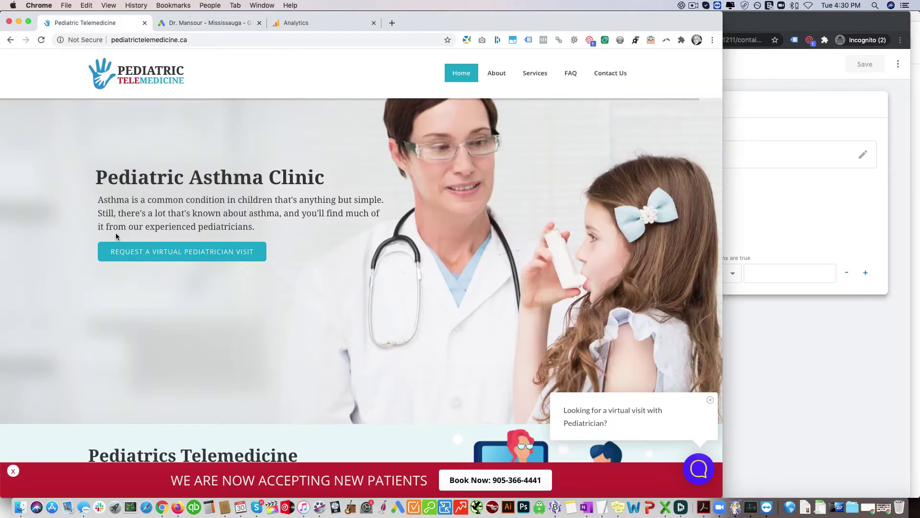
right_click(133, 253)
left_click(165, 297)
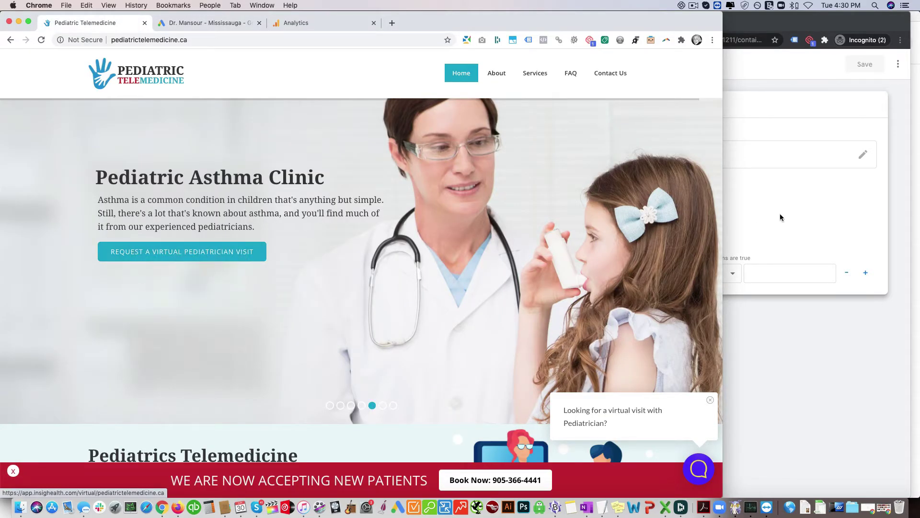
left_click(761, 277)
key("super+v")
key("Left")
key("Left")
key("Left")
key("Left")
key("Left")
key("Left")
key("Left")
key("Left")
key("Left")
key("Left")
key("Left")
key("Left")
key("Left")
key("Left")
key("Left")
key("Left")
key("Left")
key("Left")
key("Left")
key("Left")
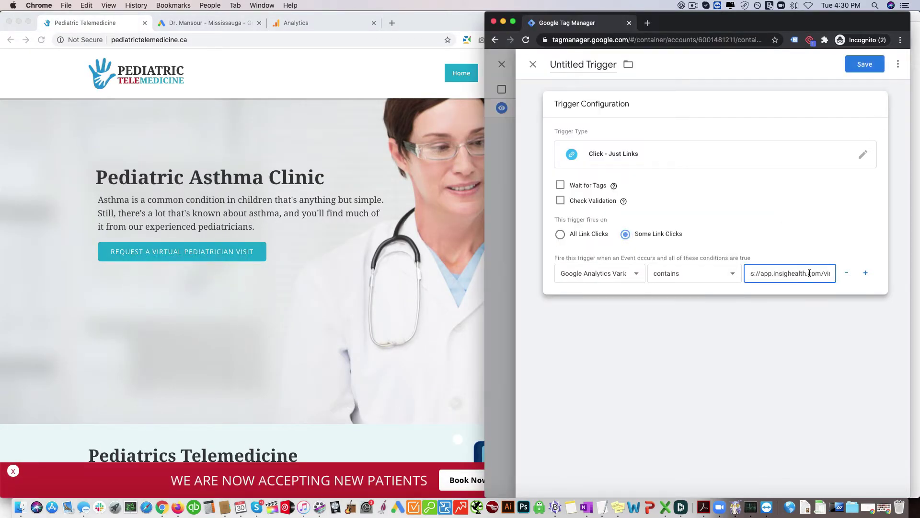
key("super+Right")
left_click_drag(616, 65, 547, 65)
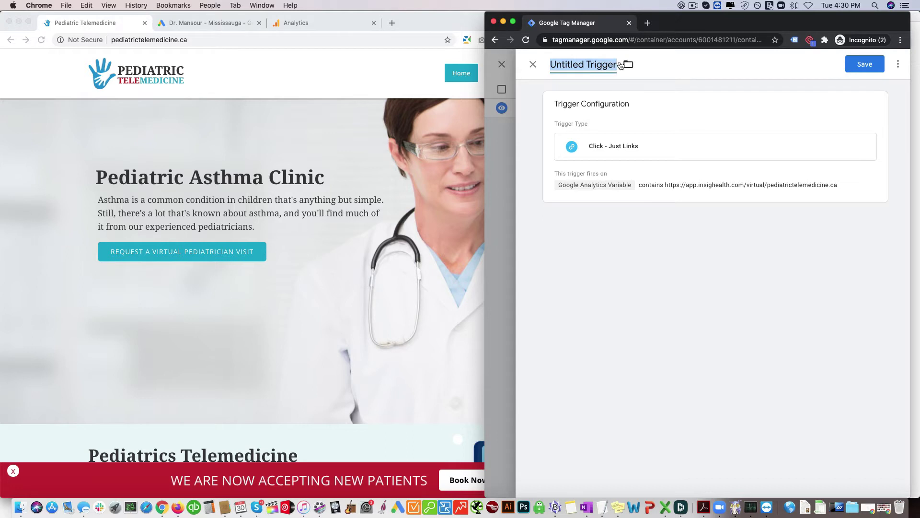
type("Request a Virtual Ped")
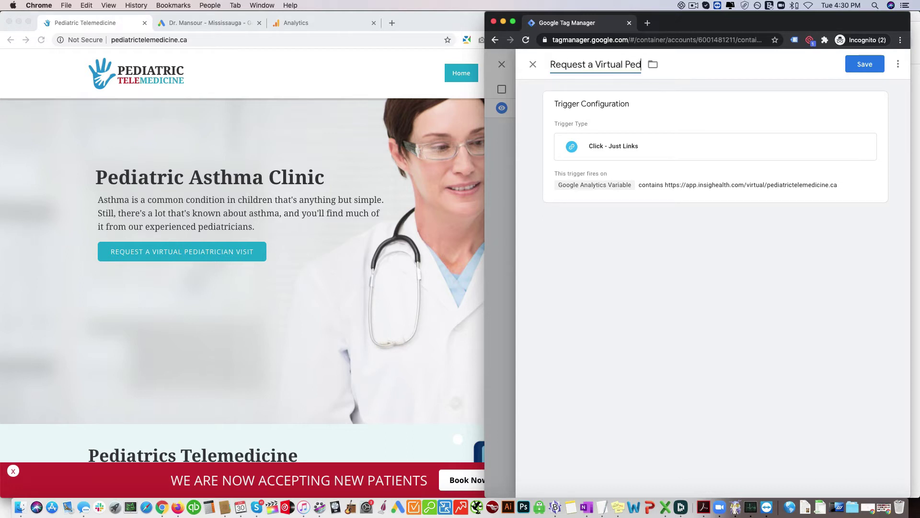
type("iatrician Visit ")
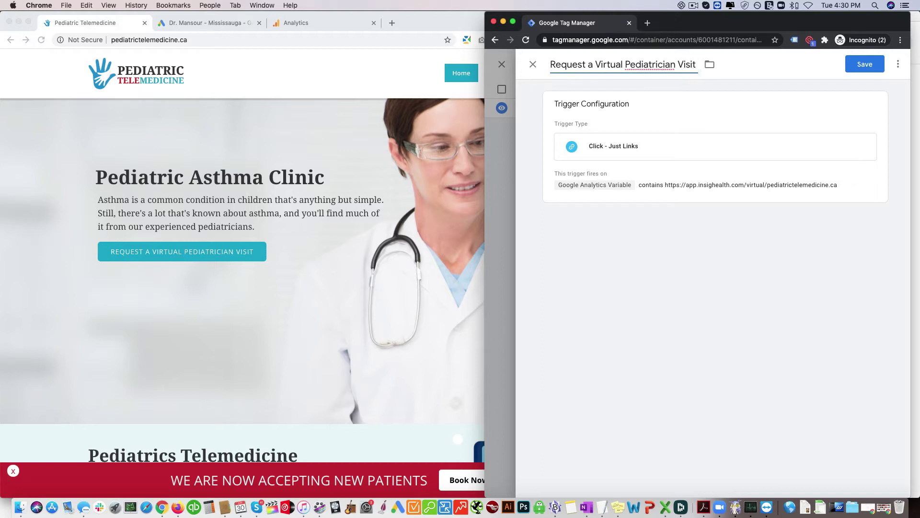
type("Button Click")
- Save the trigger, then save the tag as 'Request a Virtual Pediatrician Visit Button Click - Google Ads'
left_click(857, 65)
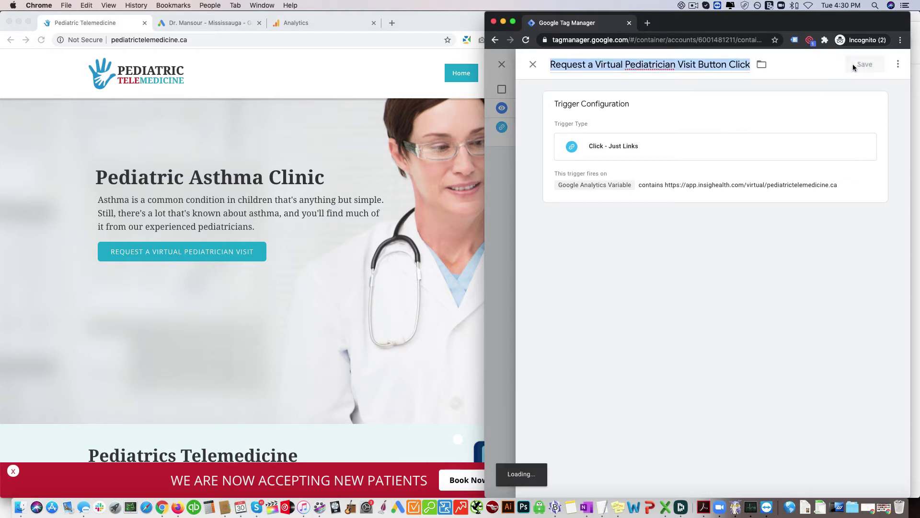
left_click(587, 64)
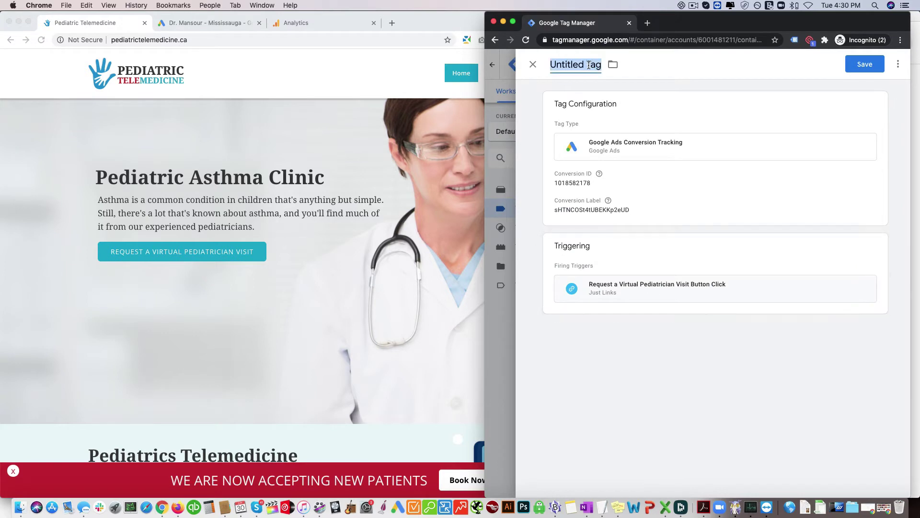
key("super+v")
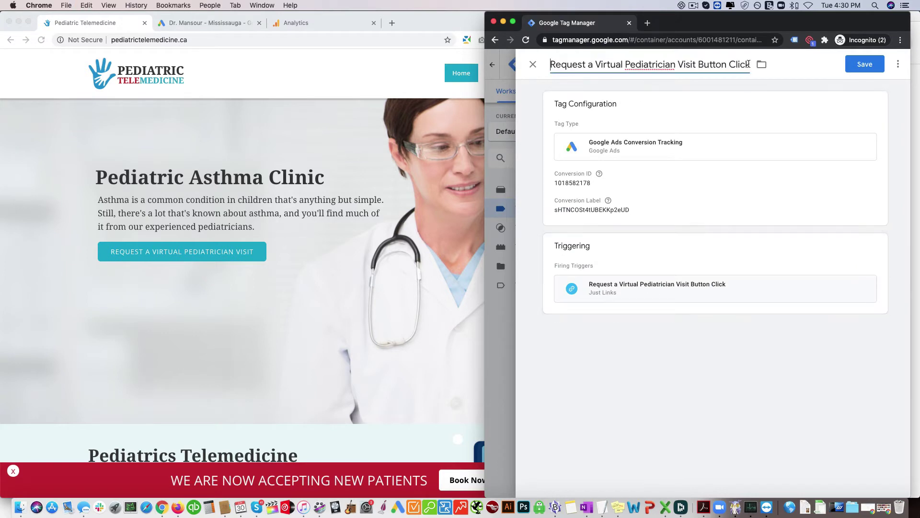
type("- G")
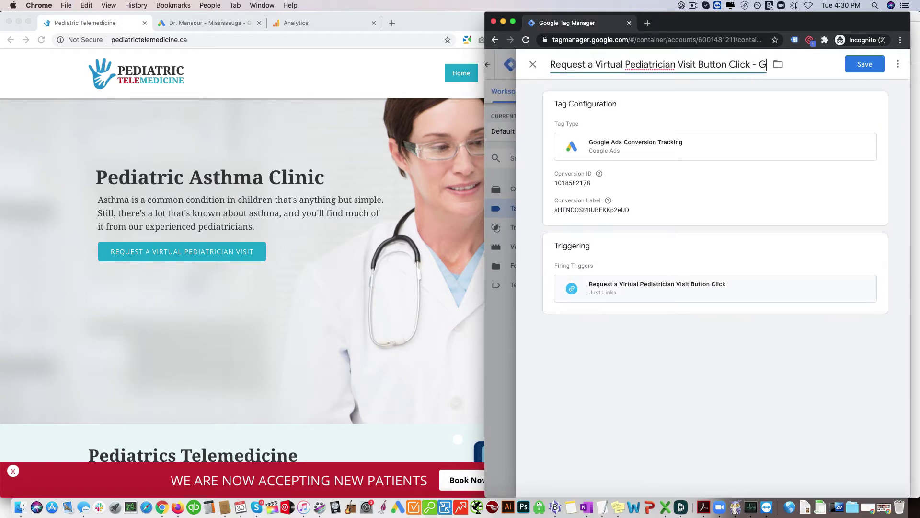
type("oogle Ads")
left_click(865, 66)
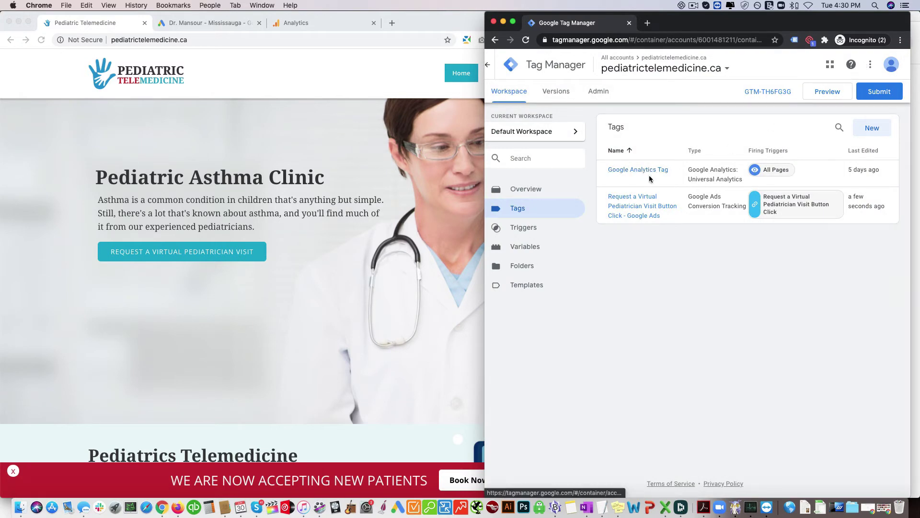
- Finish the Google Ads conversion action setup with Next and Done
left_click(265, 141)
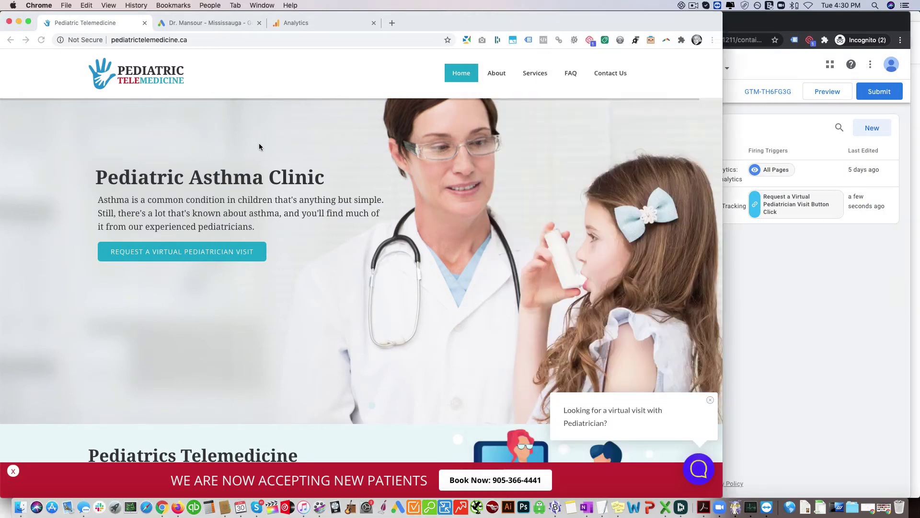
left_click(189, 24)
left_click(134, 355)
left_click(134, 266)
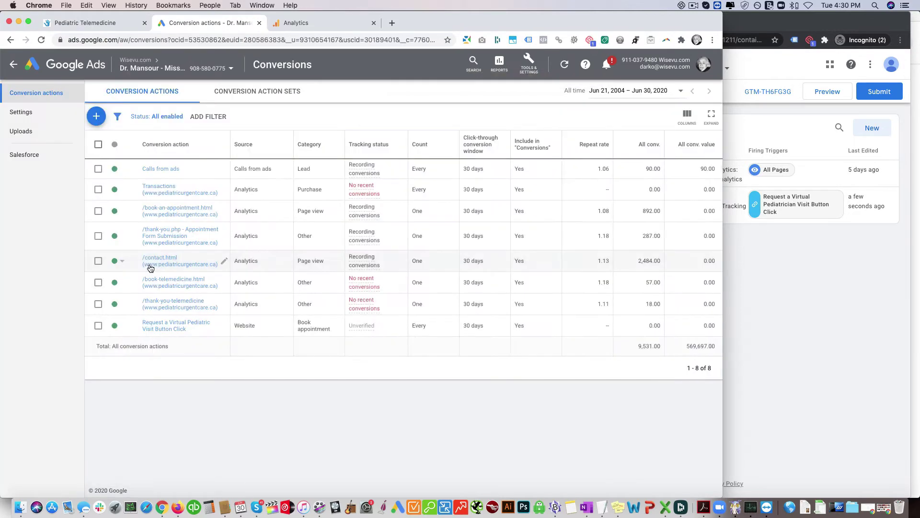
- Add a new Conversion Linker tag triggered on All Pages
left_click(752, 275)
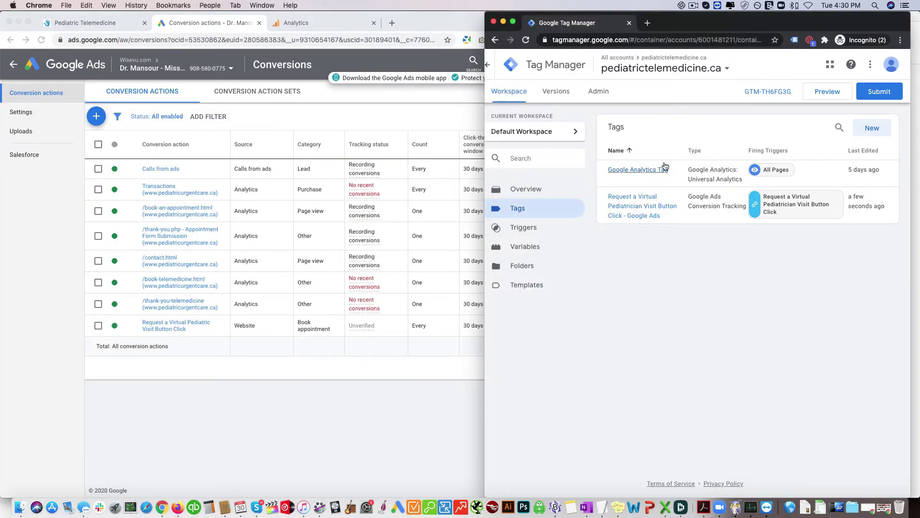
left_click(871, 128)
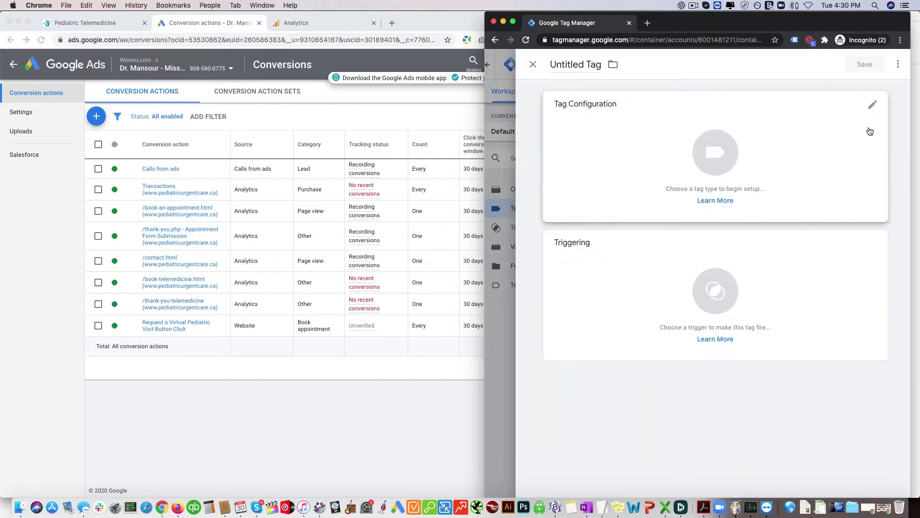
left_click(762, 148)
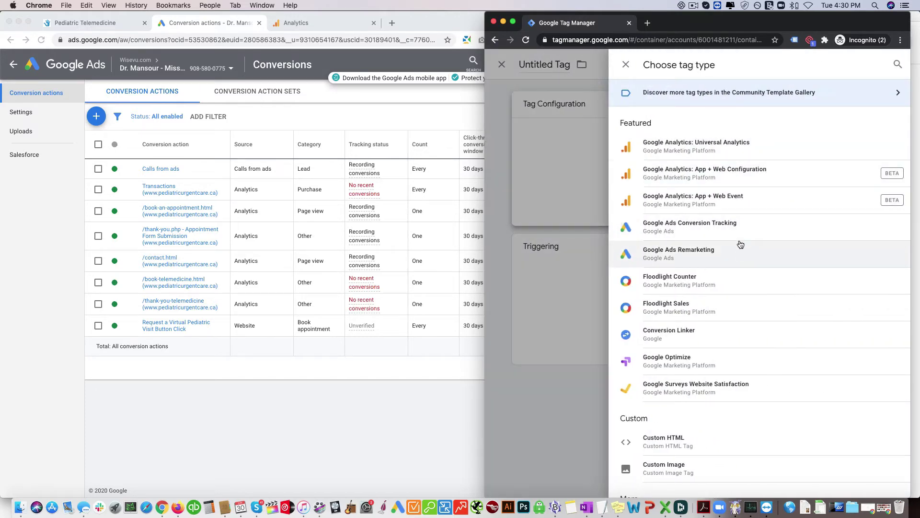
left_click(683, 341)
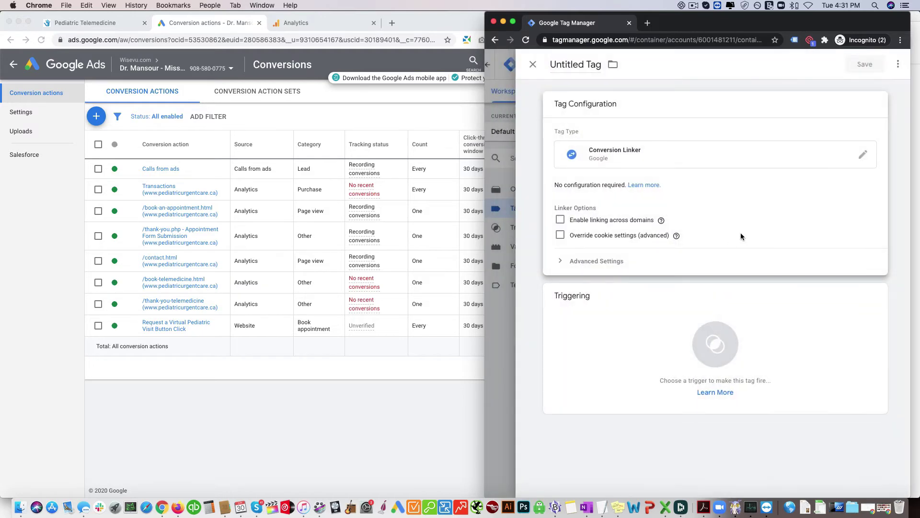
left_click(716, 344)
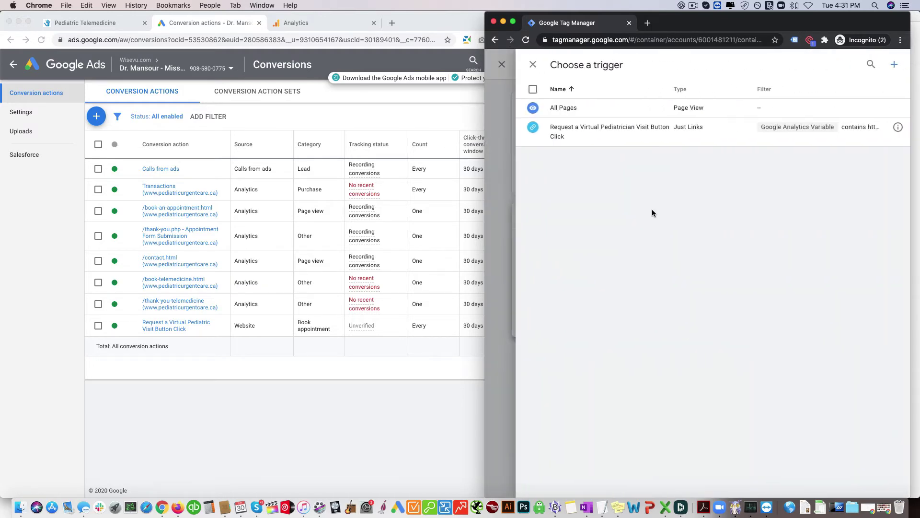
left_click(532, 107)
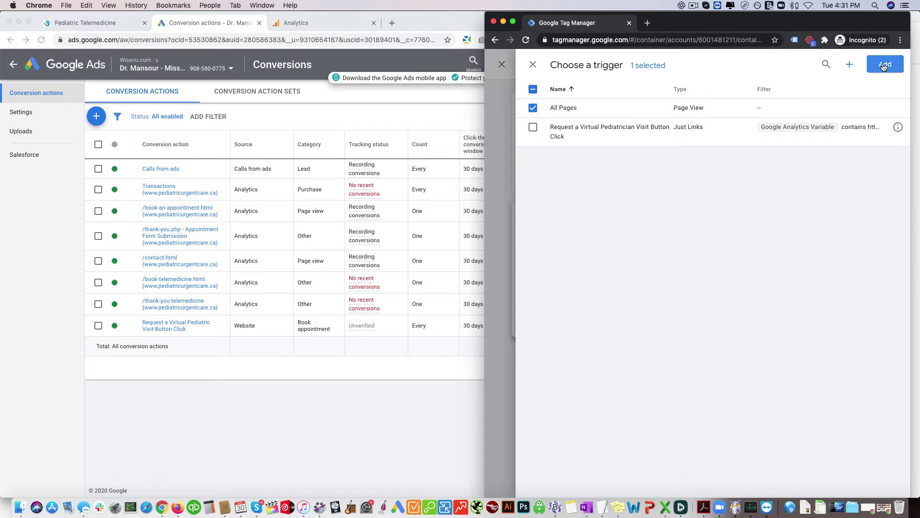
left_click(884, 66)
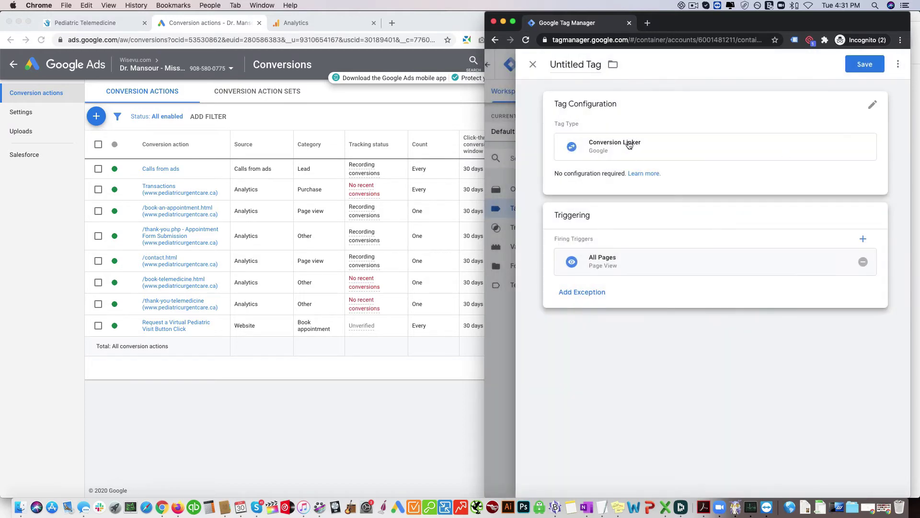
- Name the tag 'Conversion Linker Google Ads' and save it
left_click(583, 65)
type("Goo")
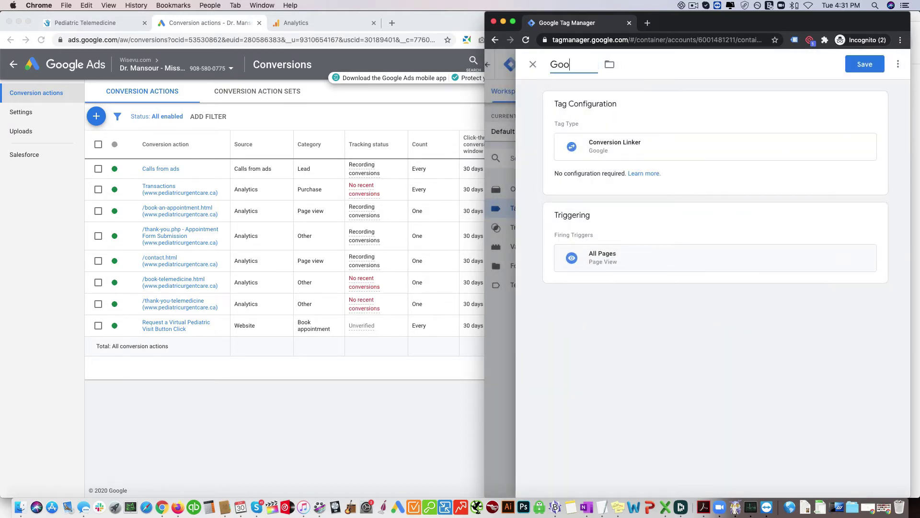
key("BackSpace")
key("BackSpace")
key("BackSpace")
type("Conversion Linker Google Ads")
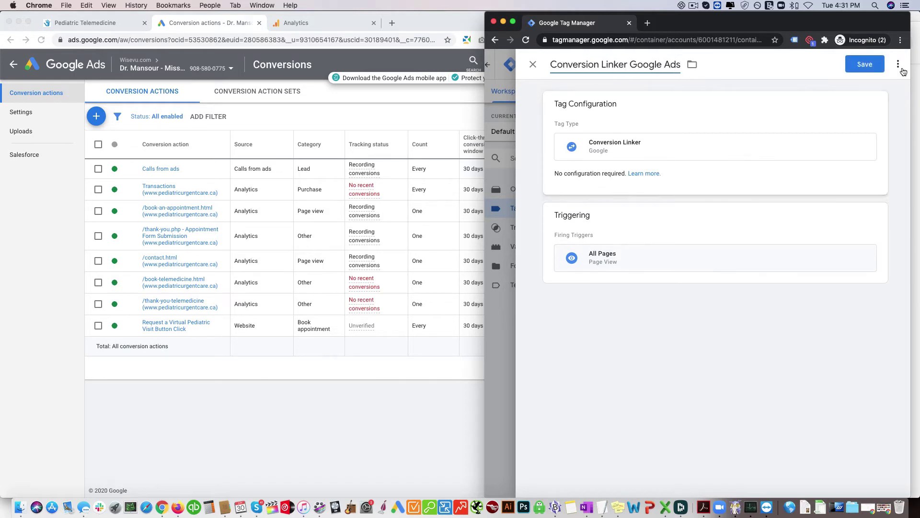
left_click(867, 65)
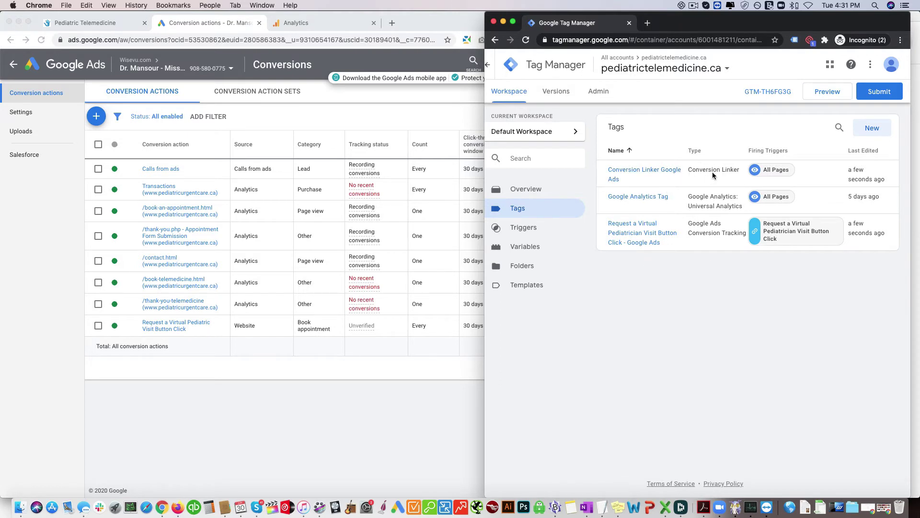
- Create a custom Event goal in Analytics named 'Request a Virtual Pediatrician Visit Button Click'
left_click(288, 349)
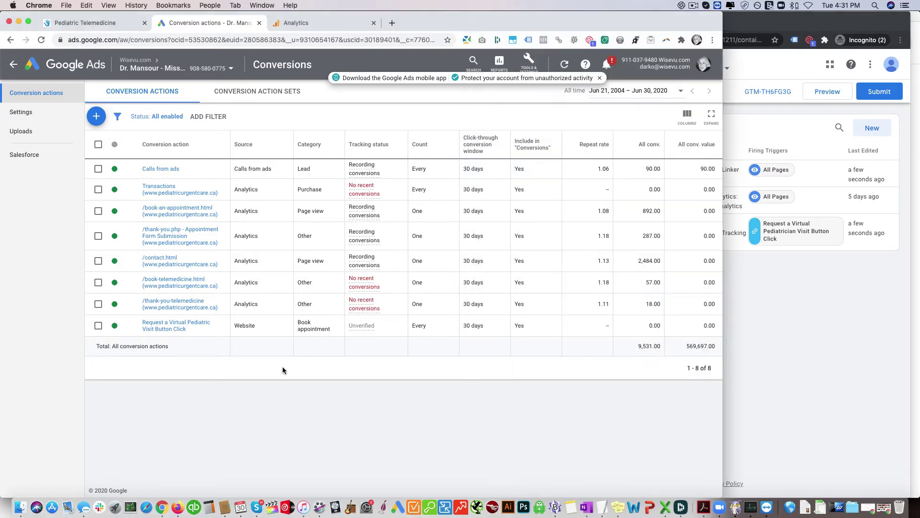
left_click(311, 25)
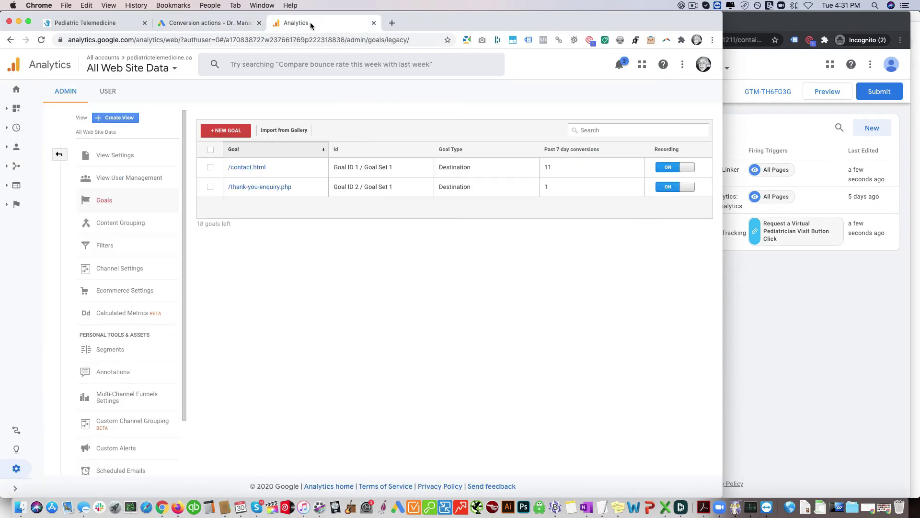
left_click(228, 131)
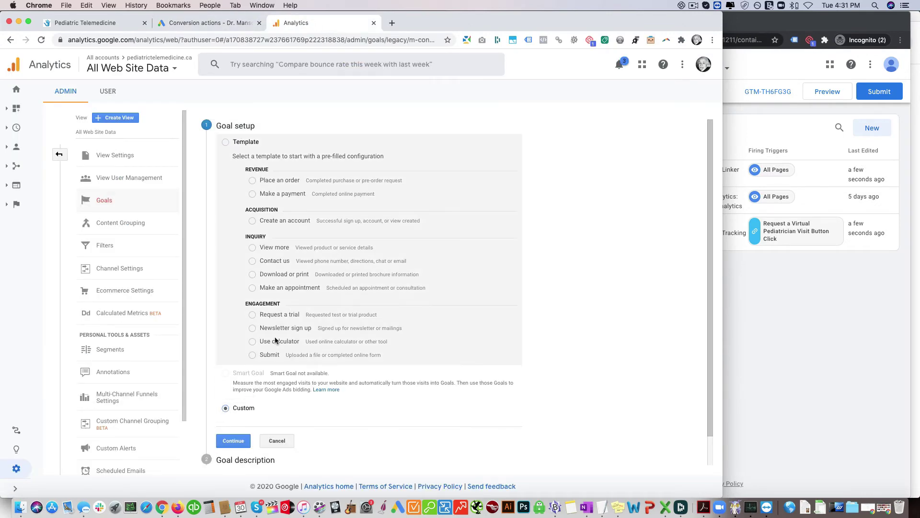
left_click(233, 440)
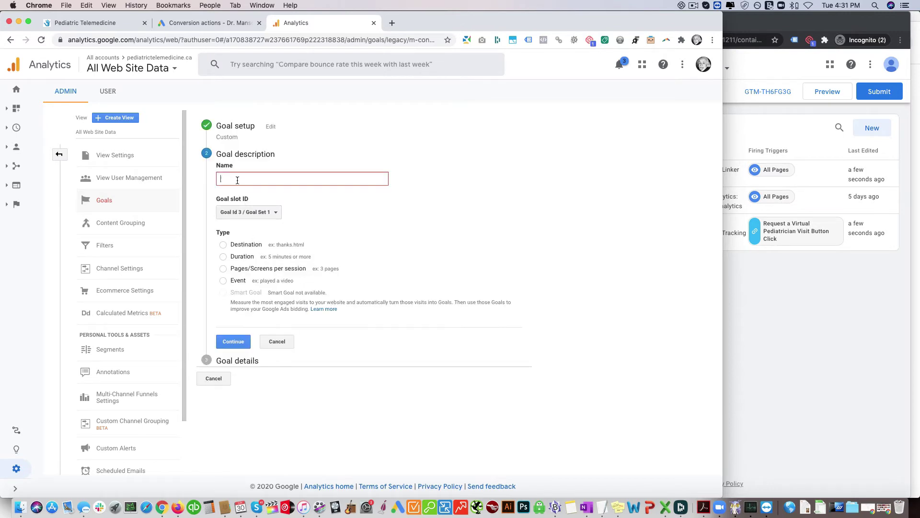
type("Request a Virtual Pediatrician Visit Button Click")
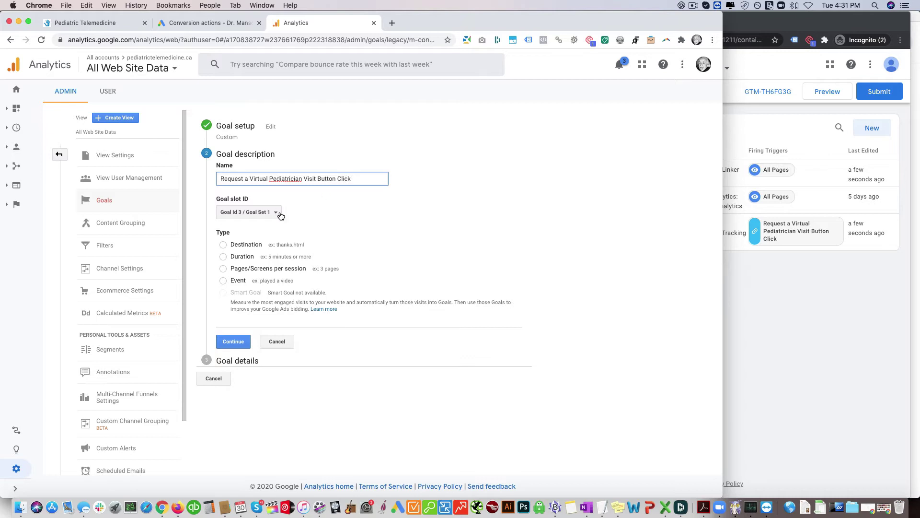
left_click(223, 282)
left_click(233, 341)
- Set the goal's event Category to 'button' and Action to 'click'
left_click(335, 237)
type("button")
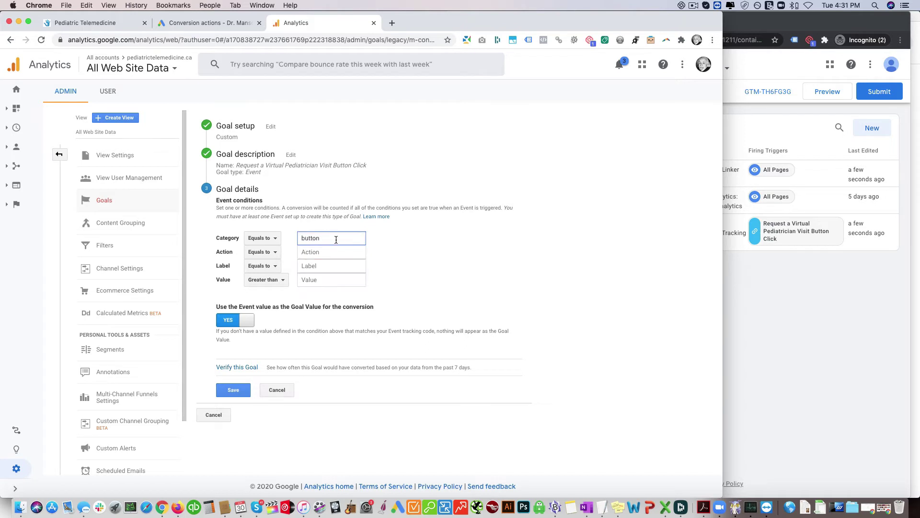
left_click(335, 251)
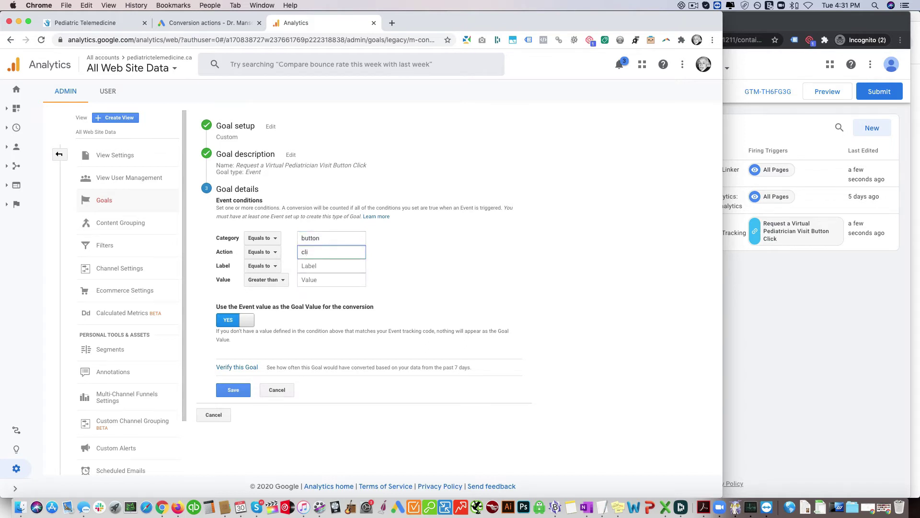
type("click")
left_click(327, 263)
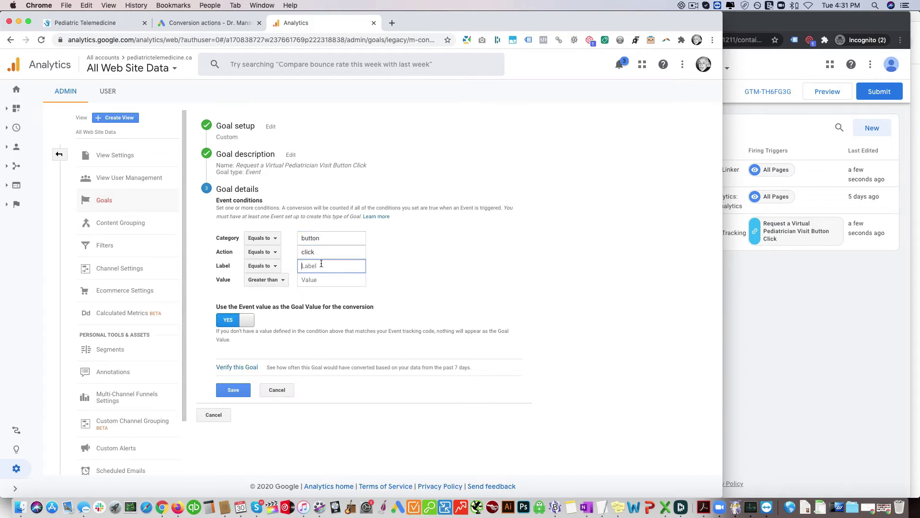
- Inspect the Request a Virtual Pediatrician Visit button and its link on the clinic website
left_click(115, 23)
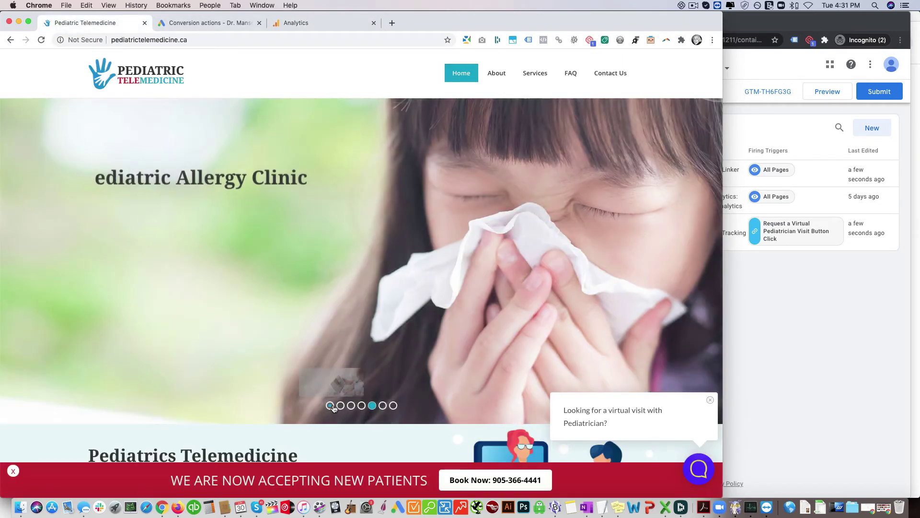
left_click(331, 406)
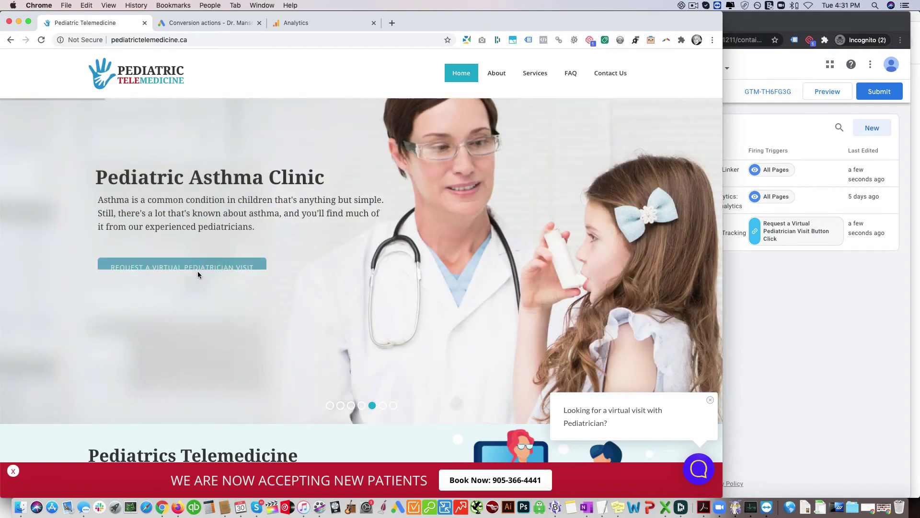
right_click(186, 253)
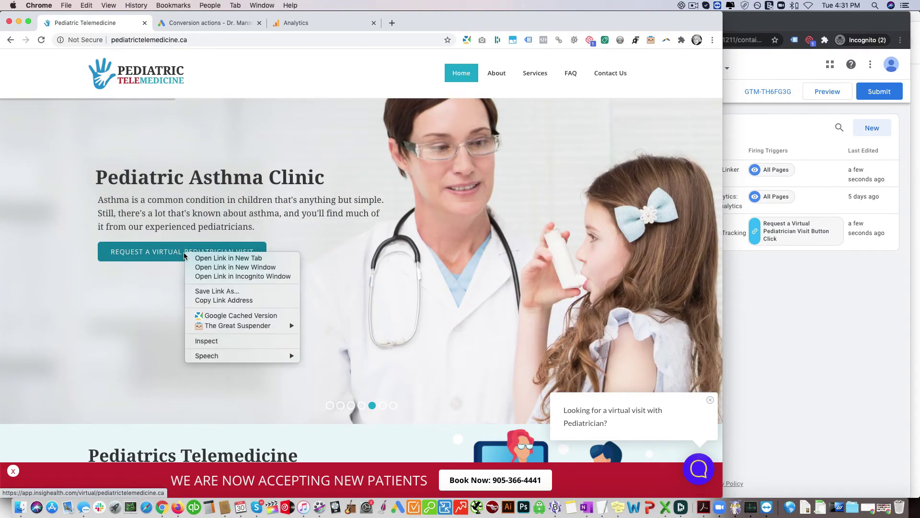
left_click(353, 295)
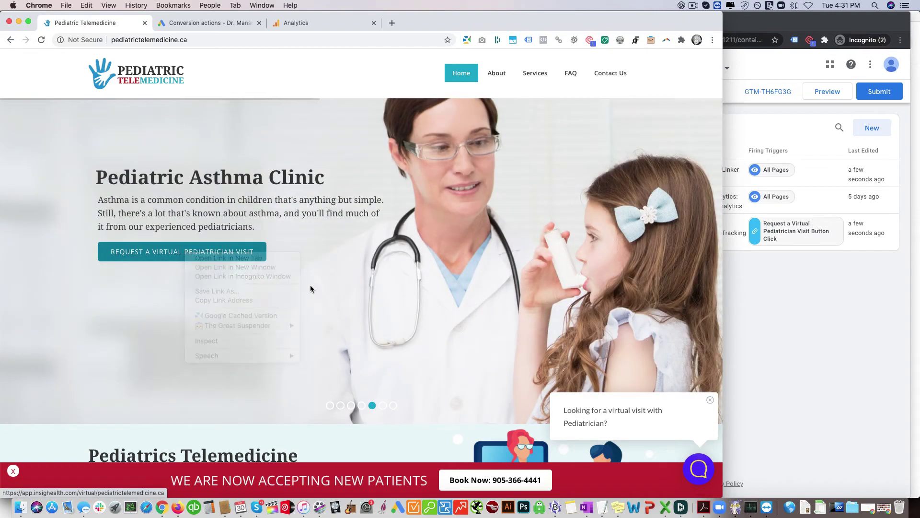
key("super+a")
left_click(274, 418)
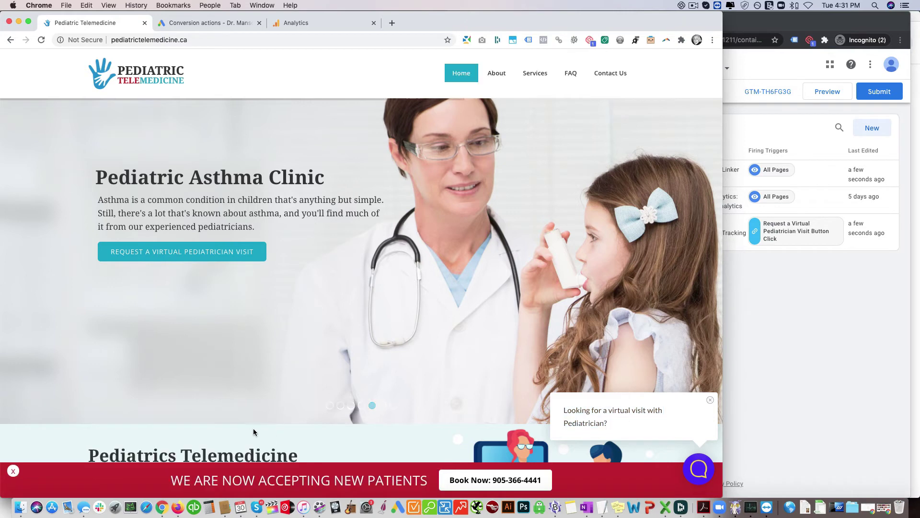
right_click(62, 248)
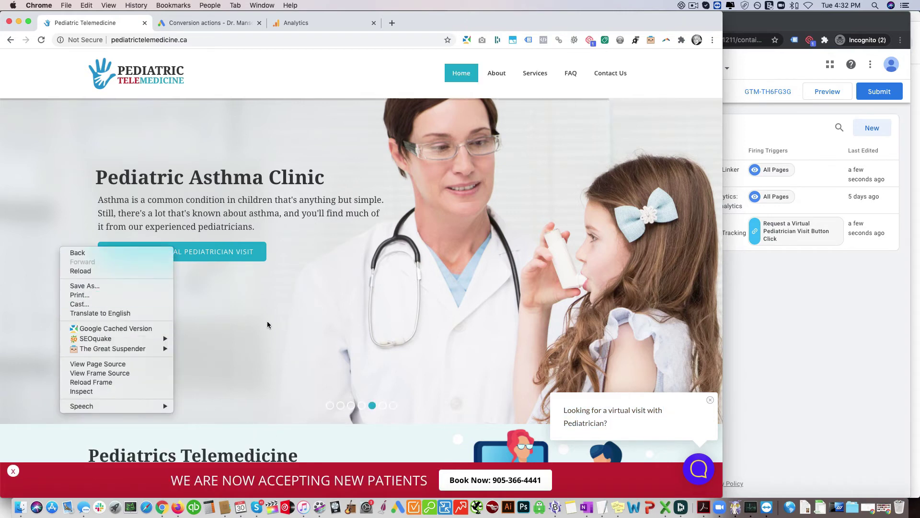
key("Escape")
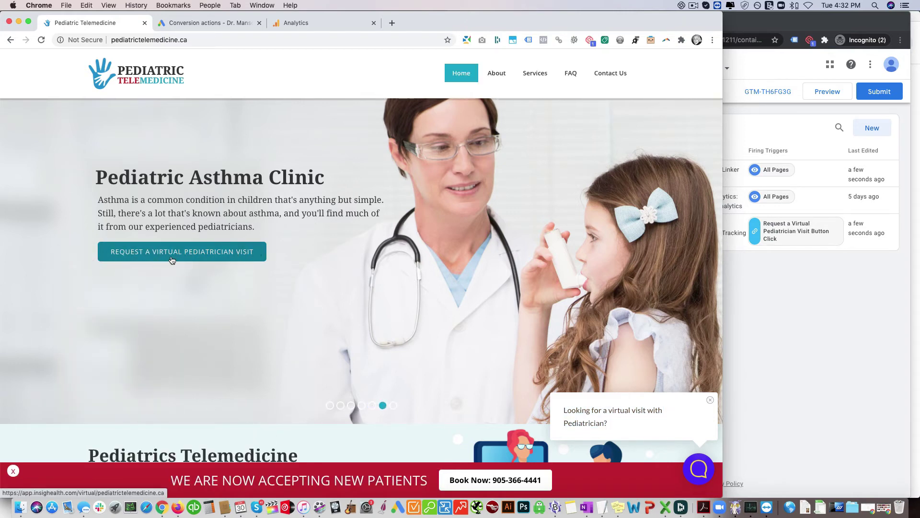
- Paste 'Request a Virtual Pediatrician Visit Button Click' as the goal's Label, then return to the clinic site
left_click(312, 23)
type("Request a Virtual Pediatrician Visit Button Click")
left_click_drag(329, 266, 390, 267)
key("super+Left")
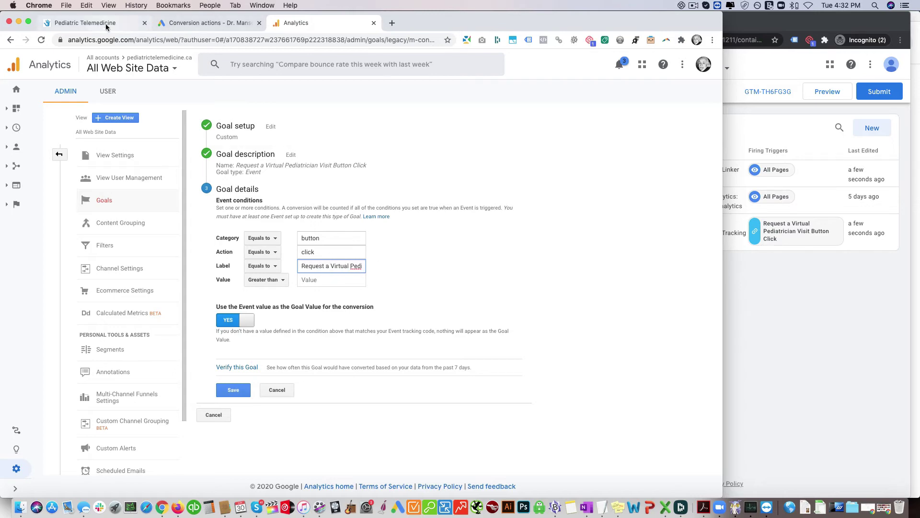
left_click(130, 22)
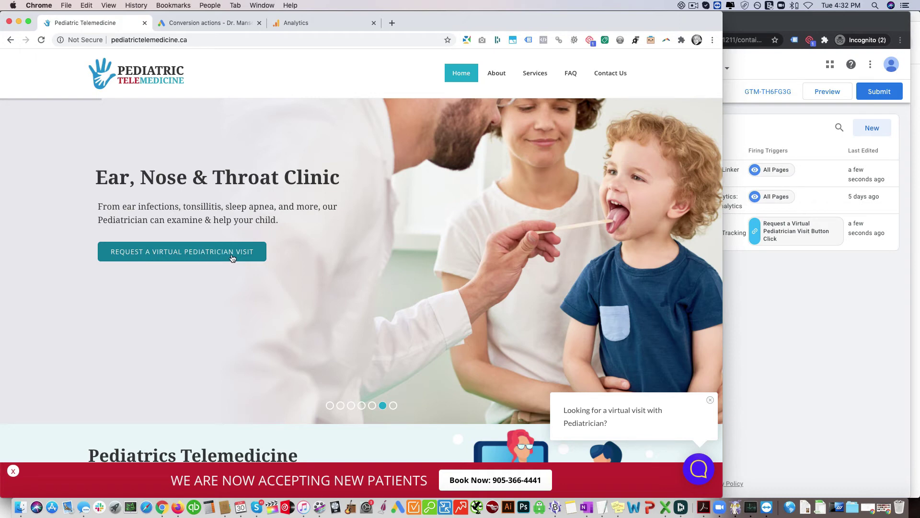
- Change the goal label to lowercase 'request a virtual pediatrician visit' and save it as Goal ID 3
left_click(298, 24)
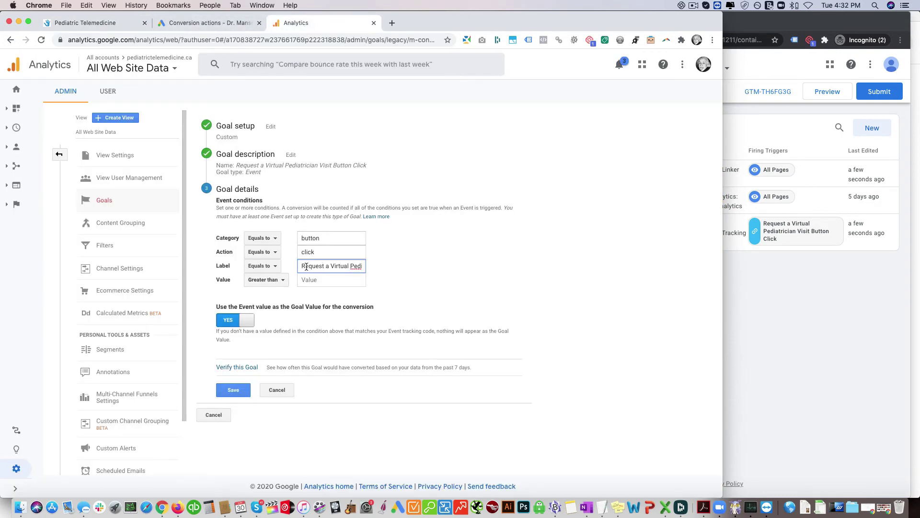
type("r")
type("v")
left_click_drag(330, 267, 354, 266)
type("p")
key("End")
type("v")
key("super+a")
left_click(294, 312)
left_click(234, 390)
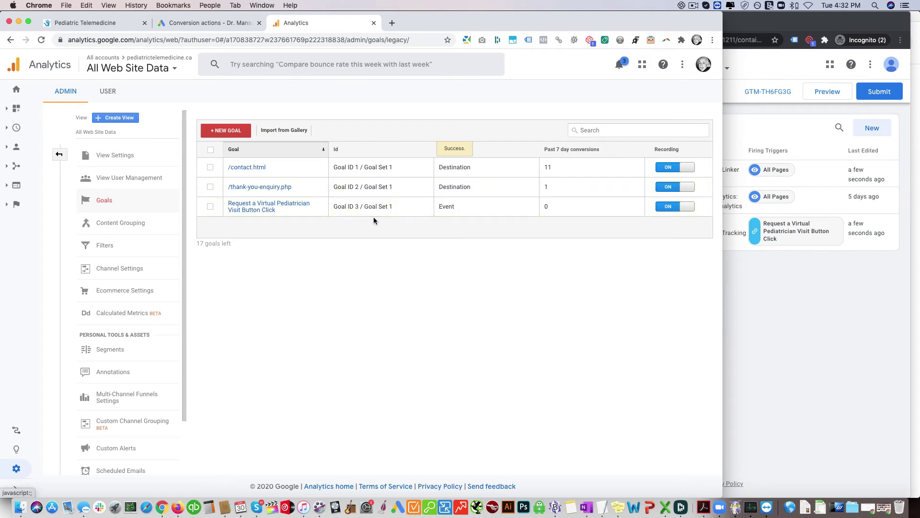
- Start a new Universal Analytics tag with Track Type set to Event
left_click(823, 330)
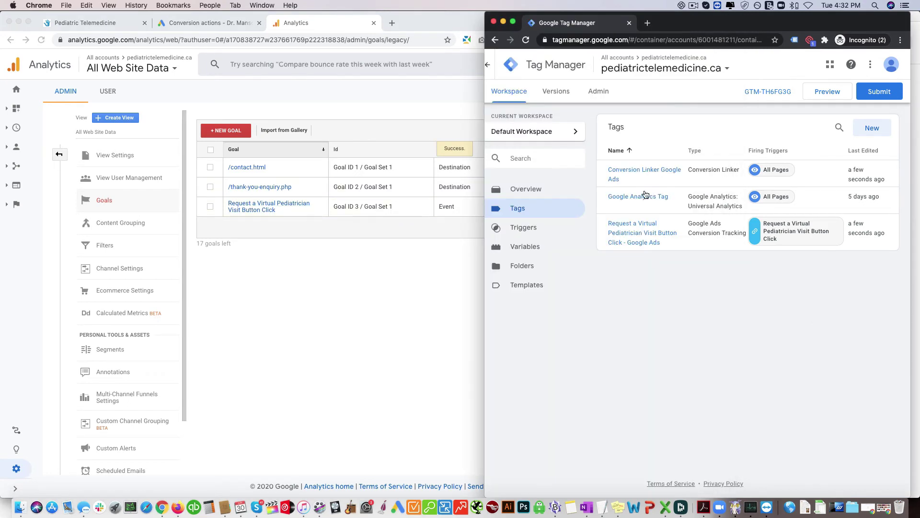
left_click(870, 129)
left_click(721, 160)
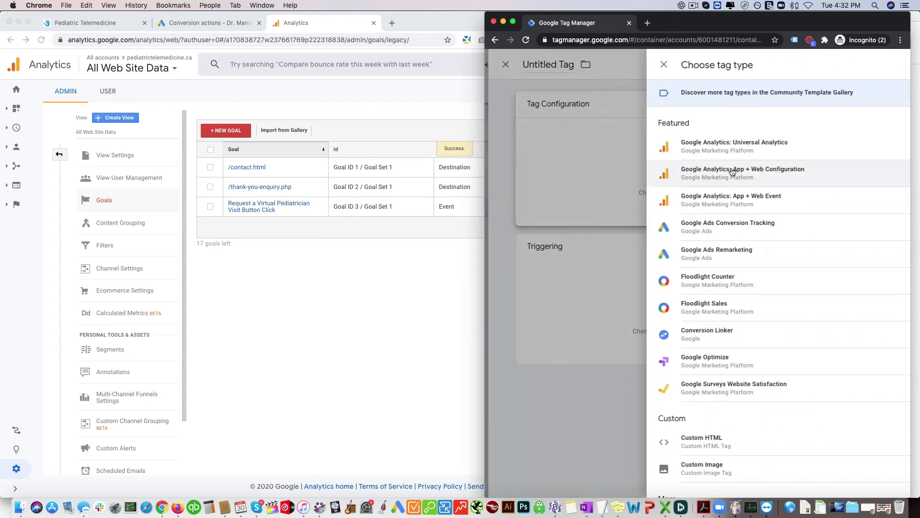
left_click(709, 148)
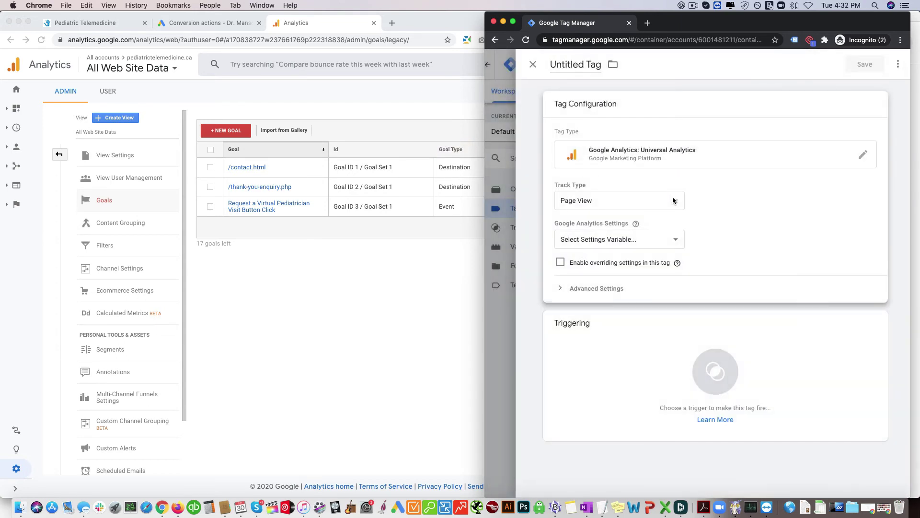
left_click(673, 201)
left_click(626, 210)
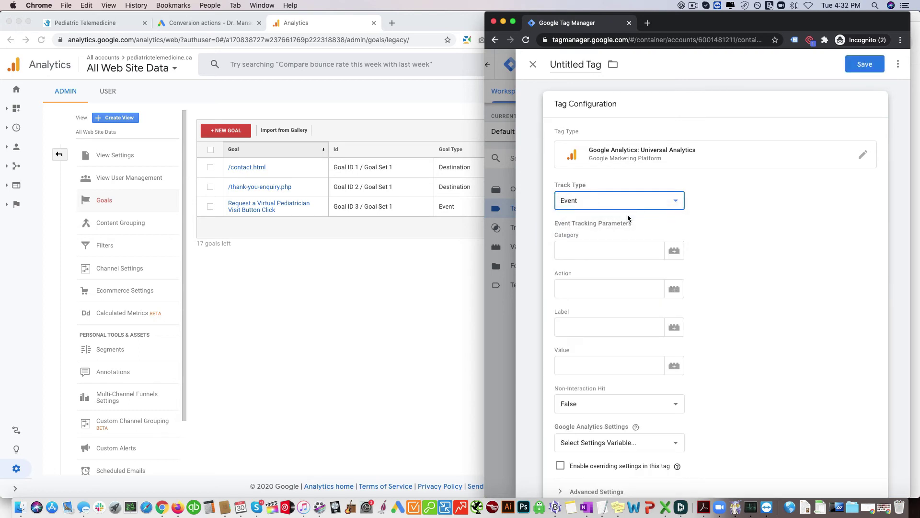
- Enter Category button, Action click, Label 'request a virtual pediatrician visit', and choose {{Google Analytics Variable}}
left_click(599, 250)
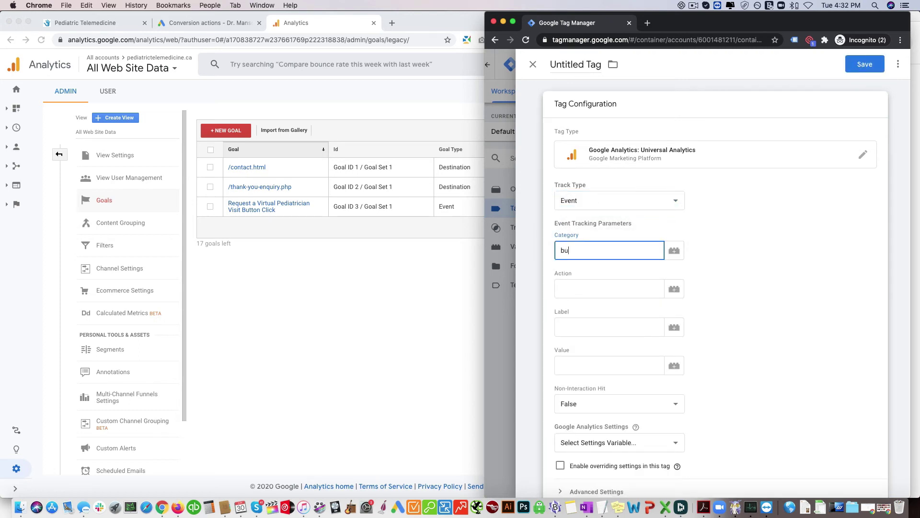
left_click(579, 288)
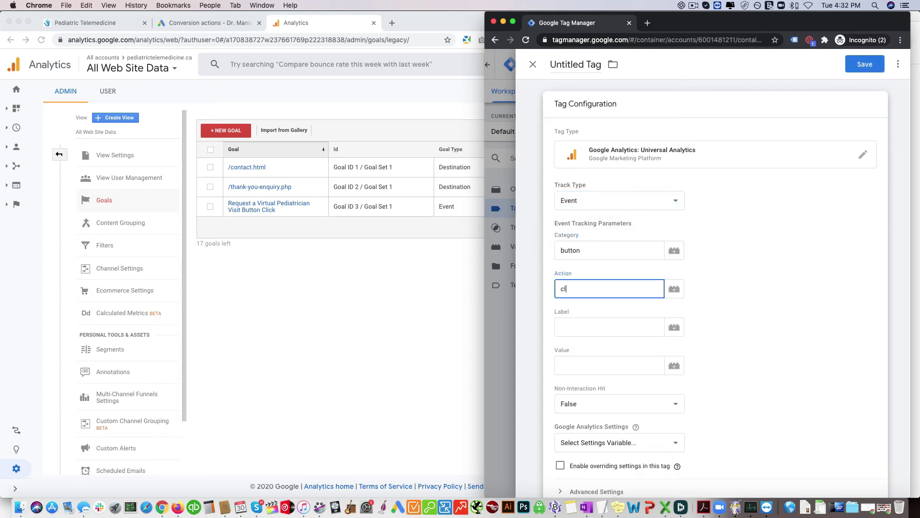
left_click(580, 322)
type("request a virtual pediatrician visit")
scroll(694, 334, "down", 3)
left_click(673, 366)
left_click(658, 376)
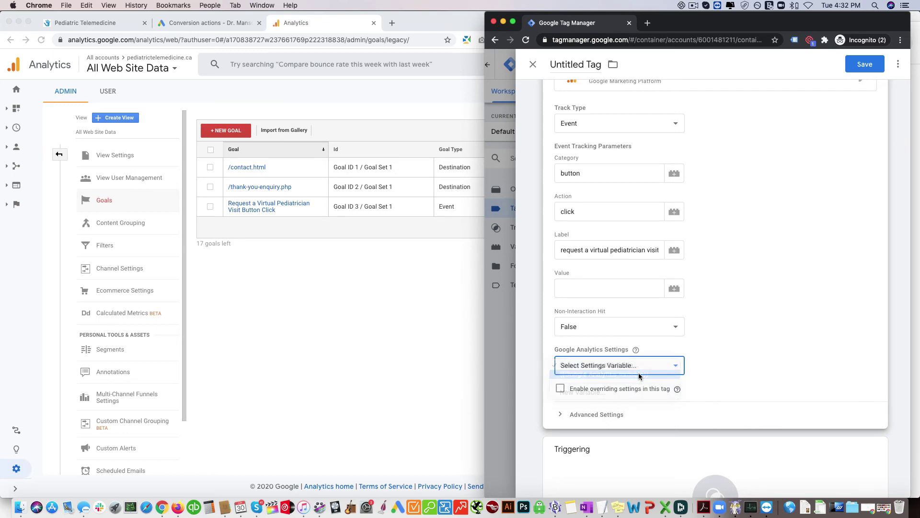
scroll(732, 123, "down", 1)
left_click_drag(718, 22, 699, 22)
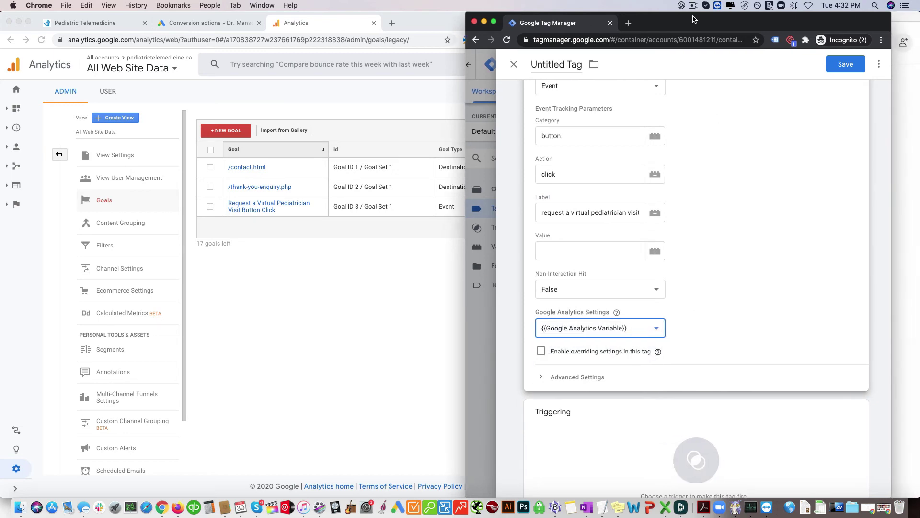
scroll(700, 406, "down", 1)
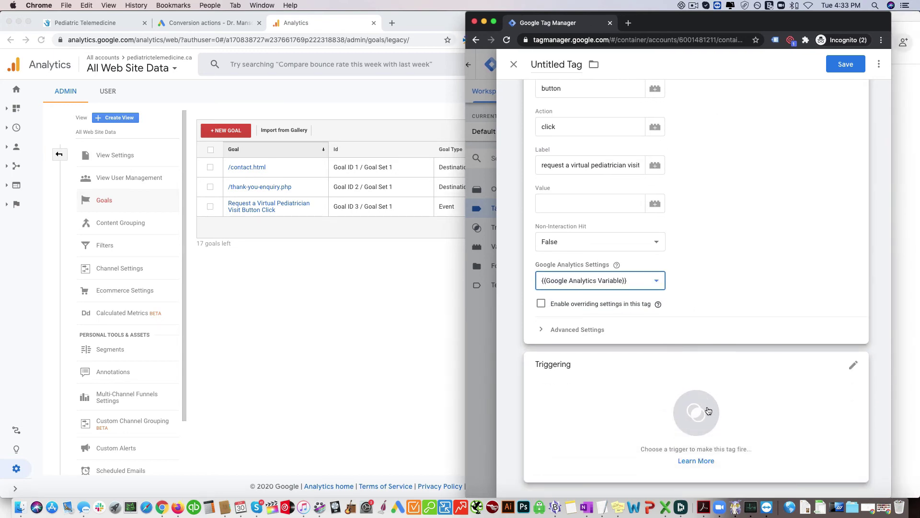
- Fire the tag on the Request a Virtual Pediatrician Visit Button Click trigger, discarding a half-made Just Links trigger
left_click(708, 411)
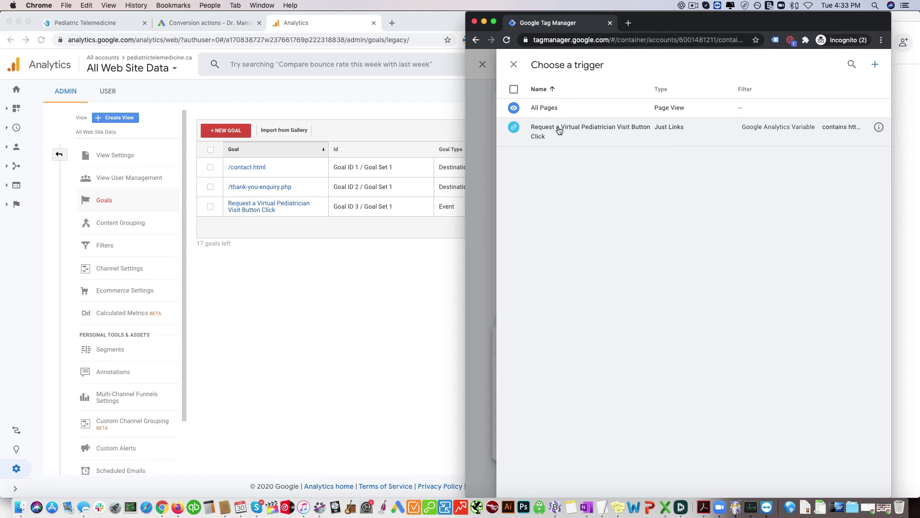
left_click(559, 130)
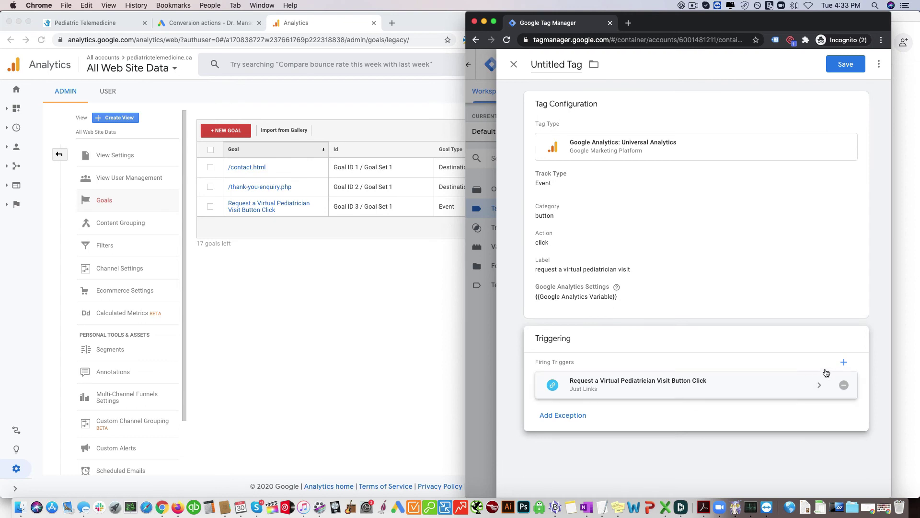
left_click(844, 362)
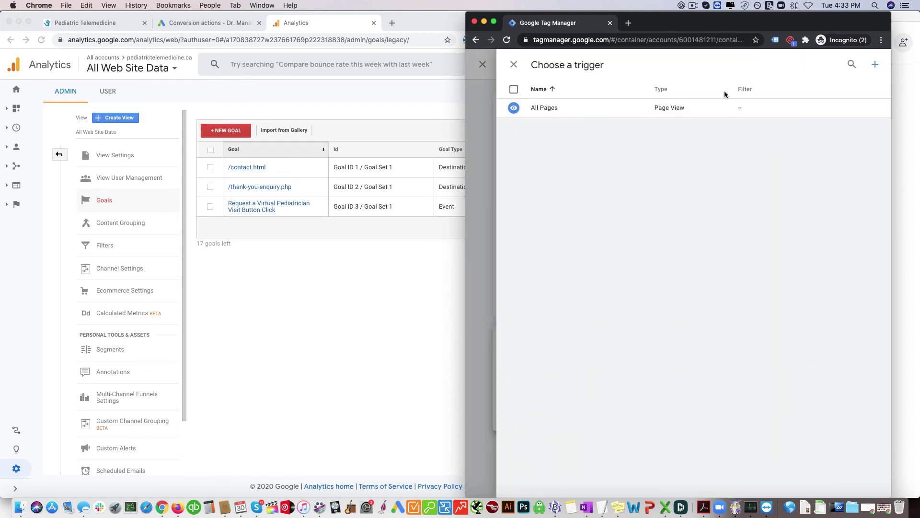
left_click(874, 64)
left_click(698, 161)
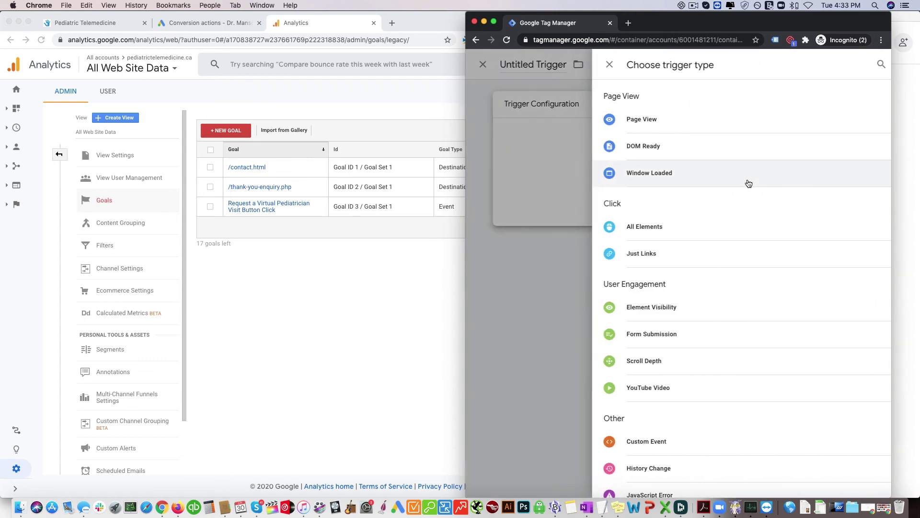
left_click(760, 251)
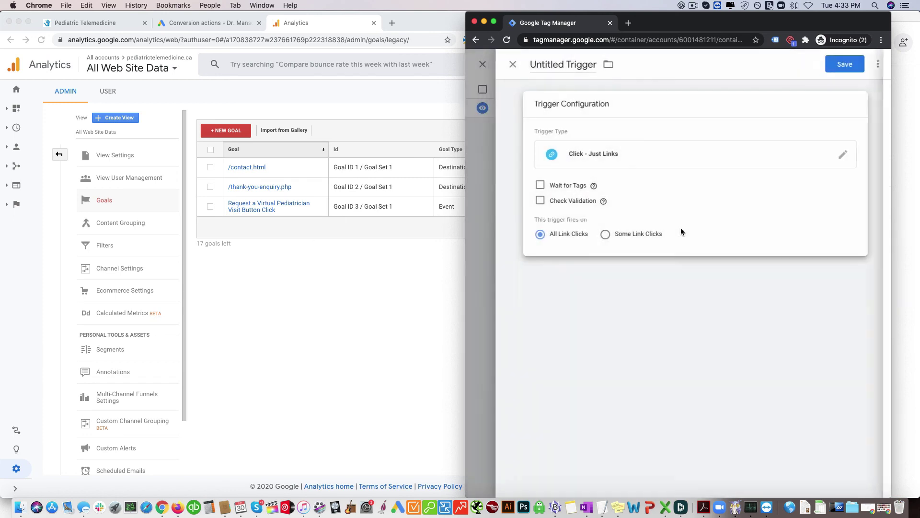
left_click(607, 235)
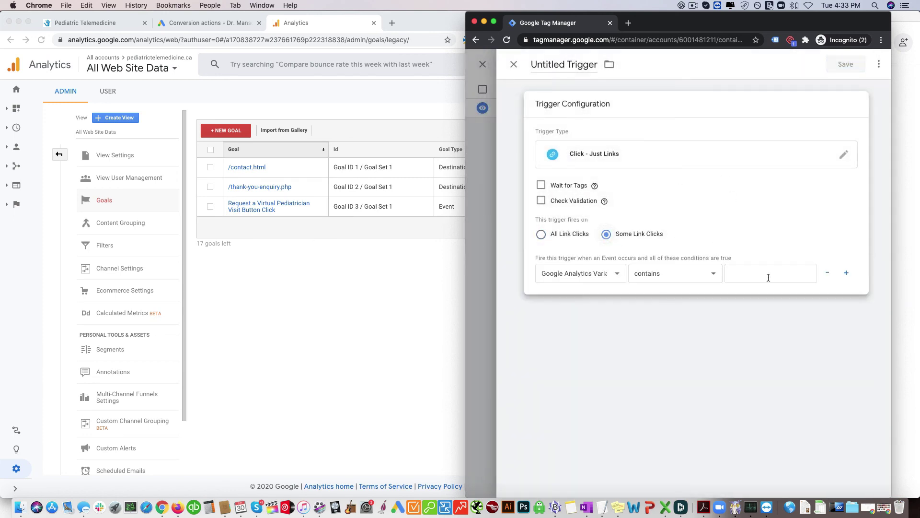
left_click(514, 65)
left_click(757, 183)
left_click(514, 65)
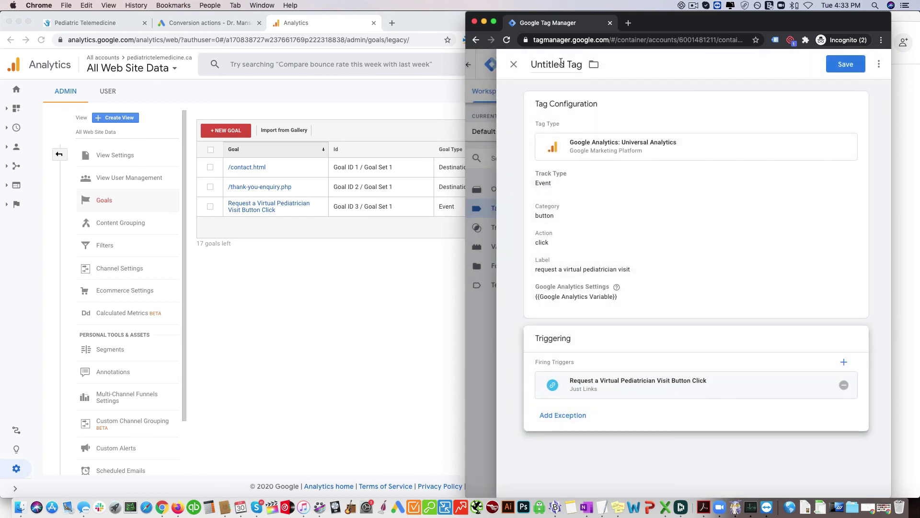
- Name the tag 'Request a virtual pediatrician visit button click - Google Analytics' and save it
left_click(561, 63)
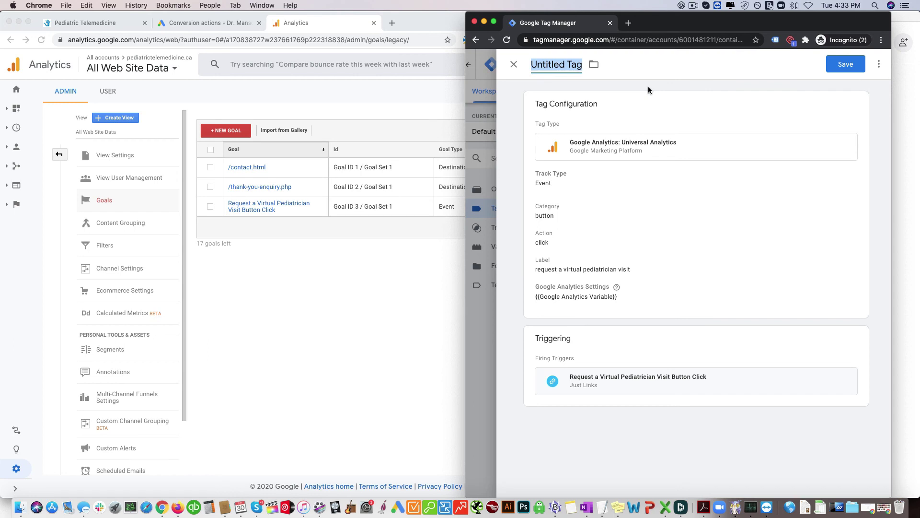
type("request a virtual pediatrician visit")
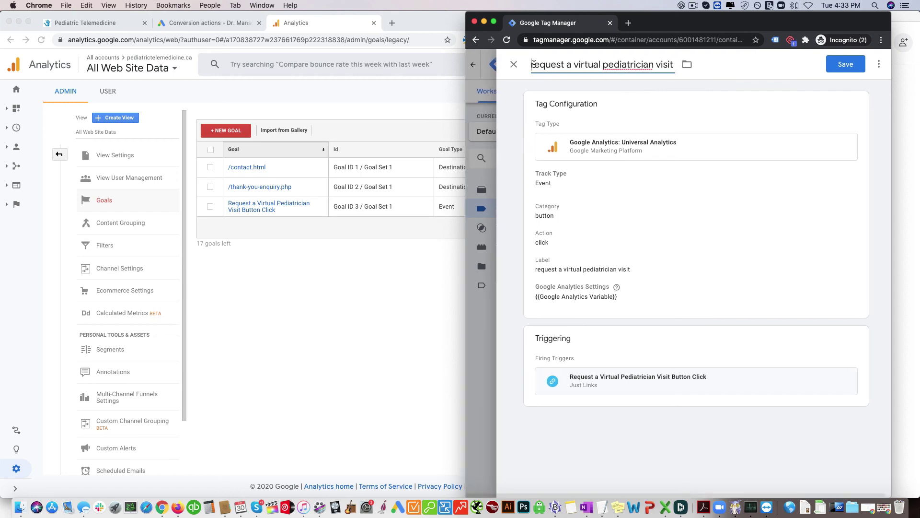
type("R")
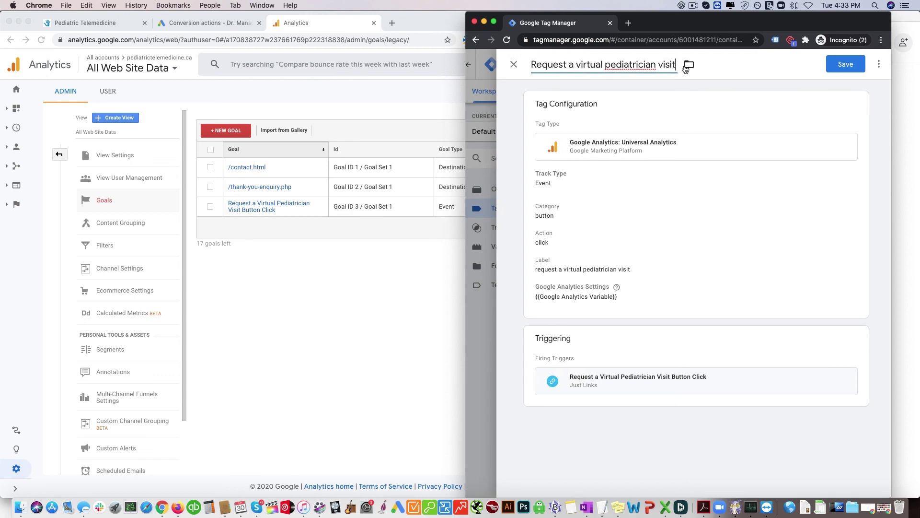
type("button click")
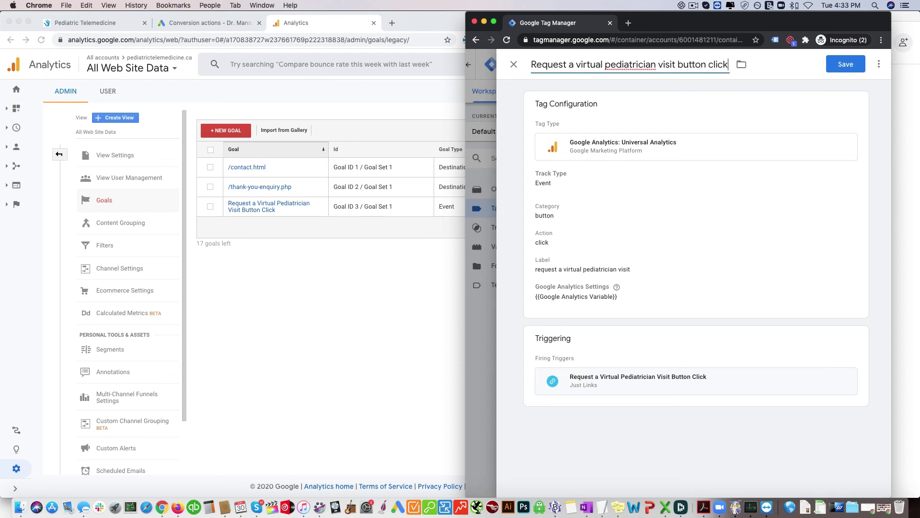
type(" - Google Analytics")
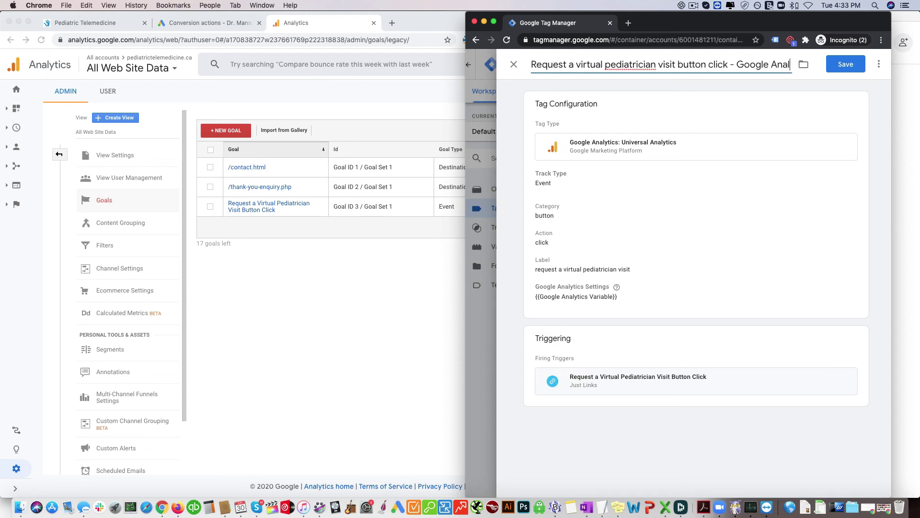
left_click(846, 64)
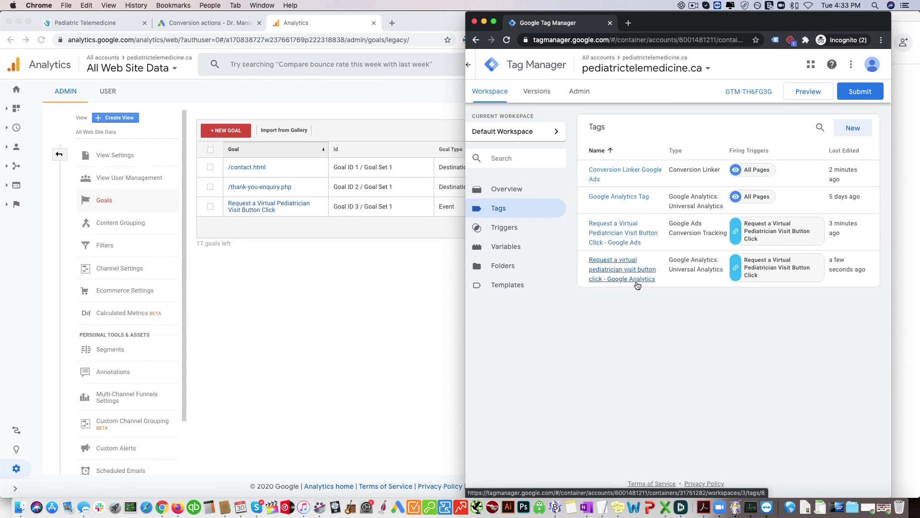
- Submit and publish the workspace as Version 3, then bring the Pediatric Telemedicine homepage forward
left_click(857, 91)
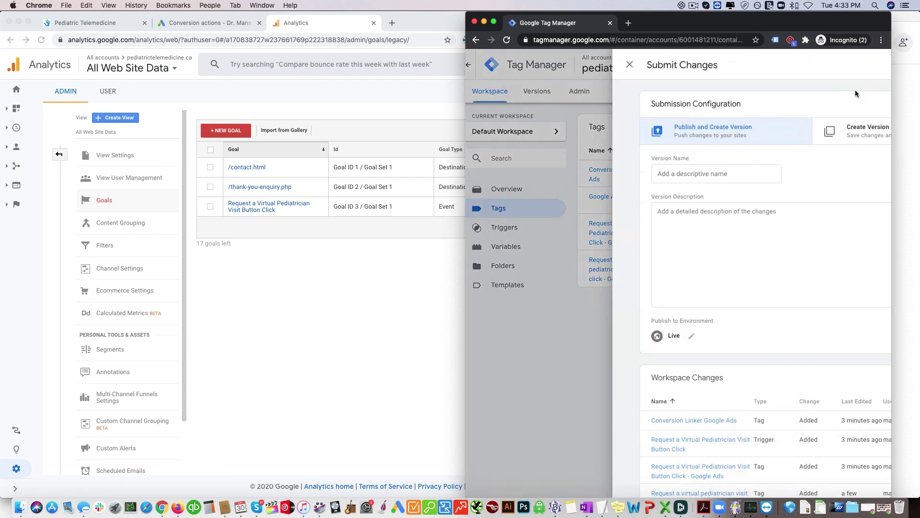
left_click(856, 64)
left_click(809, 334)
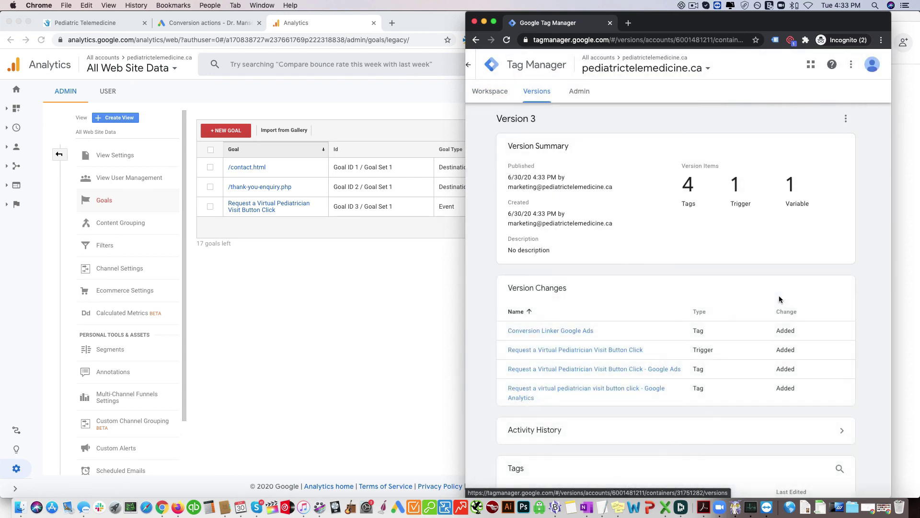
left_click(499, 94)
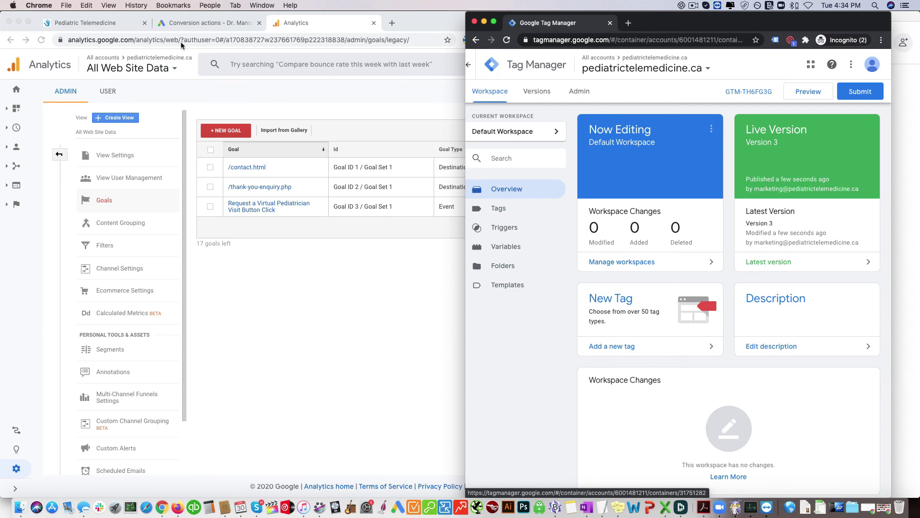
left_click(89, 23)
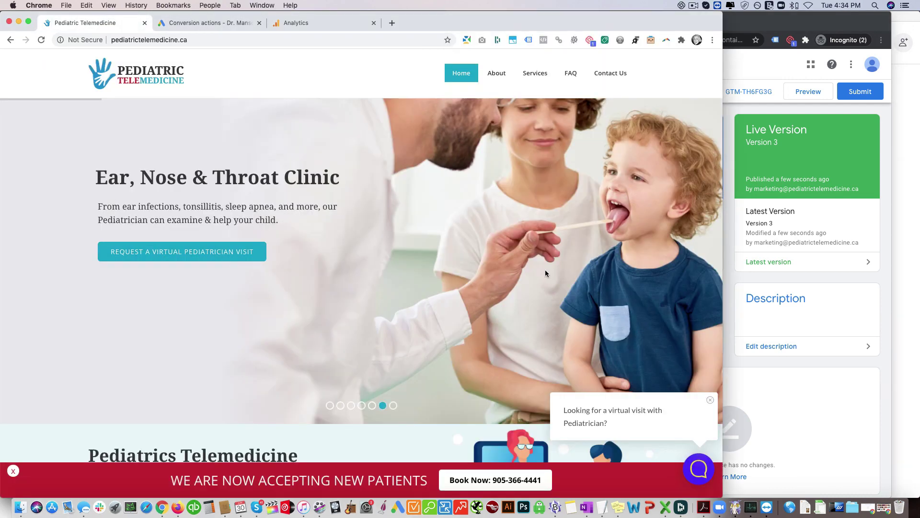